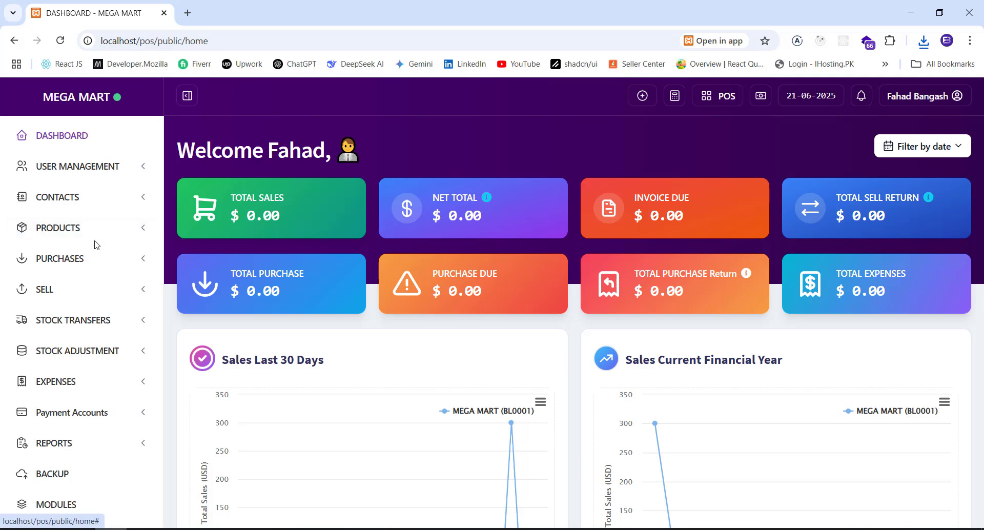
# Start a new product named "Iphone 15 pro max" with Pieces (Pc(s)) as its unit
pyautogui.click(95, 228)
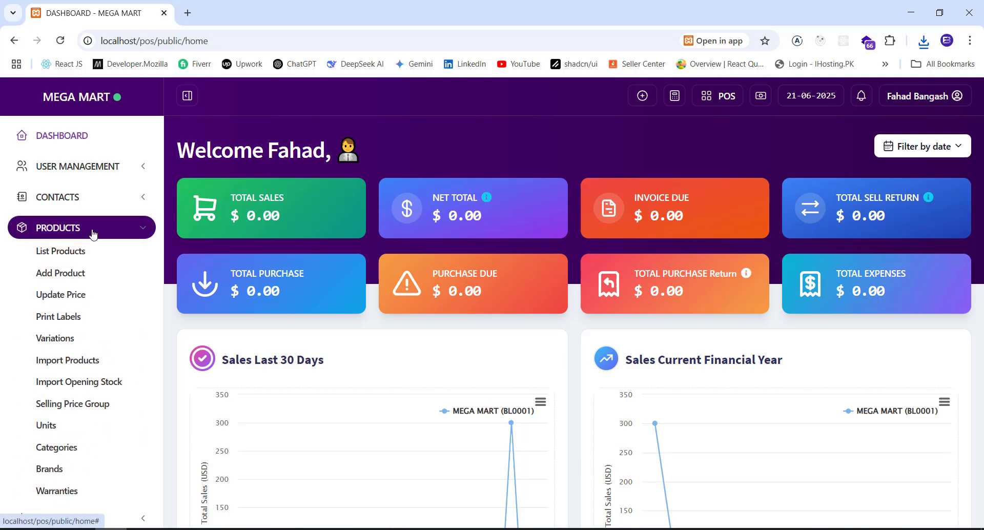
pyautogui.click(59, 273)
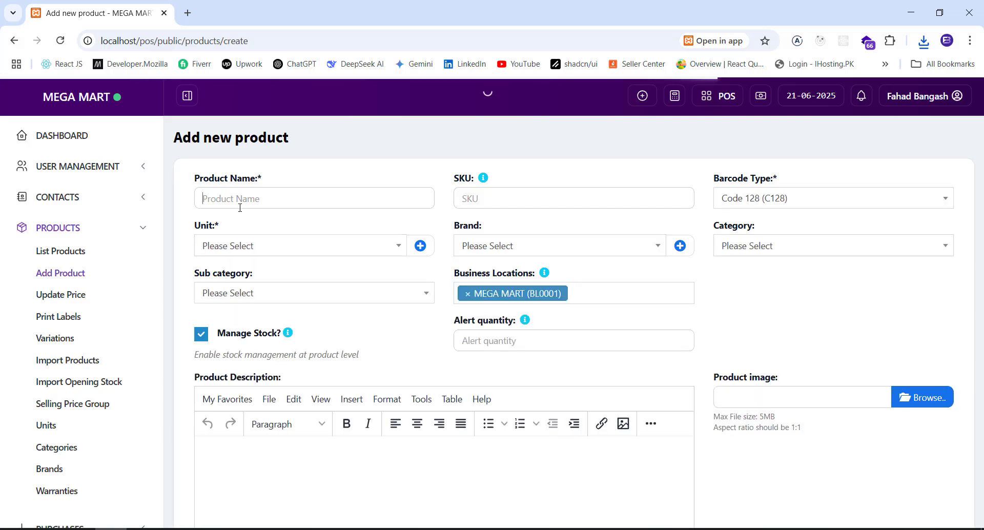
pyautogui.click(240, 206)
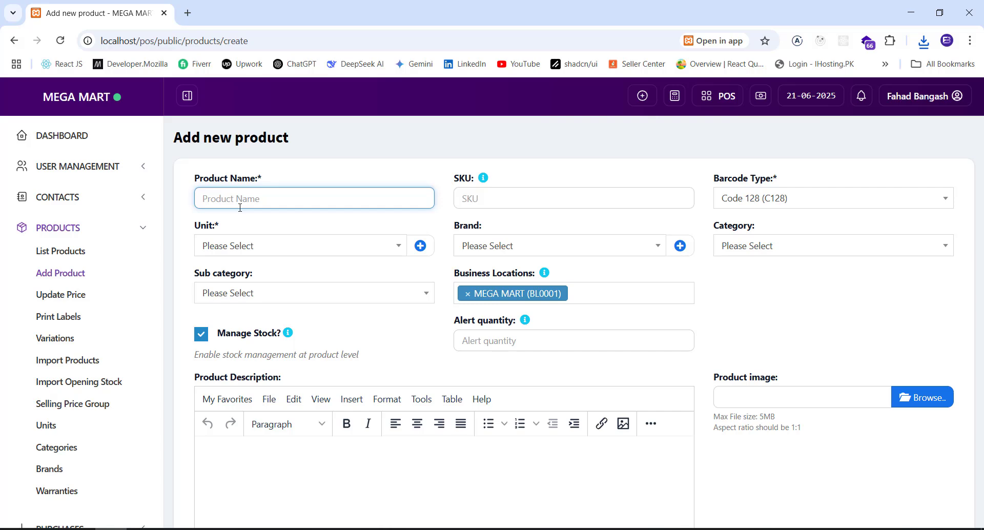
pyautogui.write('Iphone 15 pro mq')
pyautogui.click(482, 198)
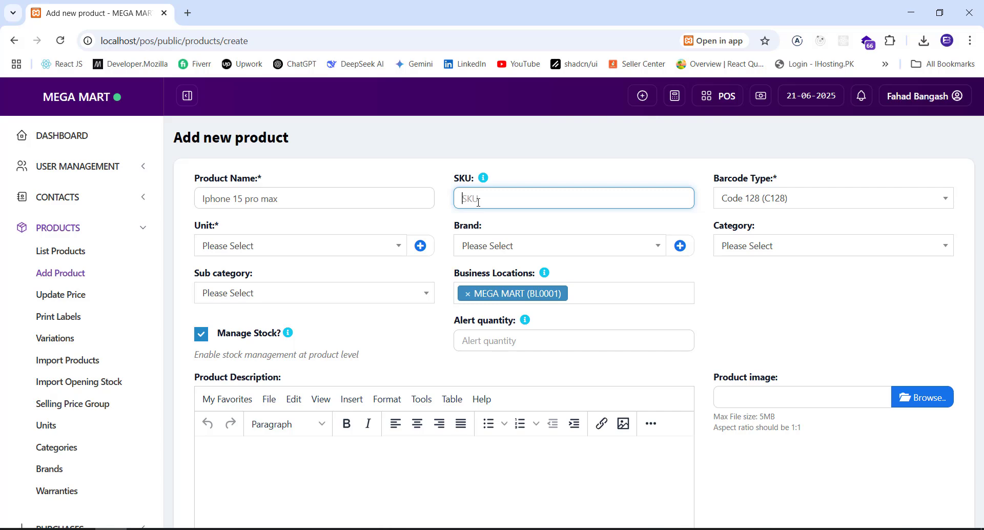
pyautogui.click(383, 251)
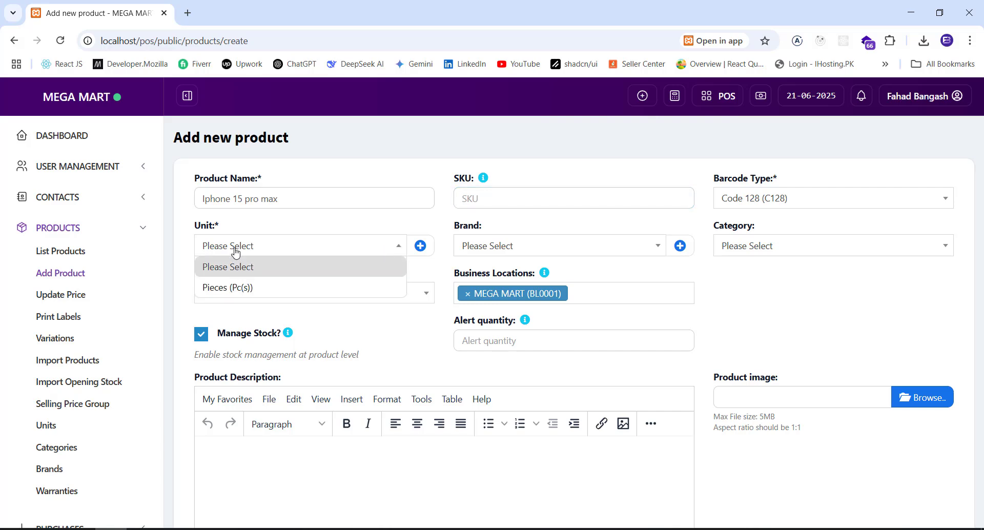
pyautogui.click(249, 285)
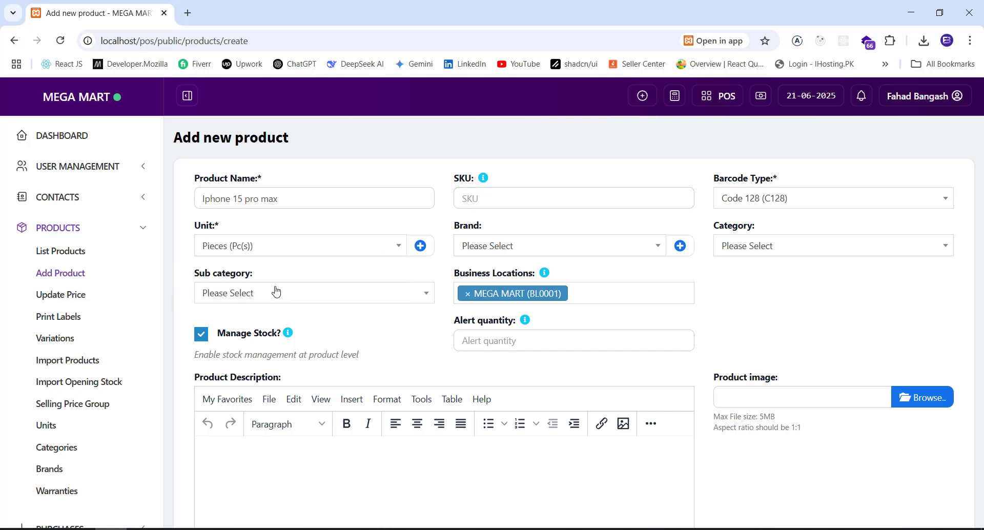
# Add a new brand named Apple from the product form and save it
pyautogui.click(491, 251)
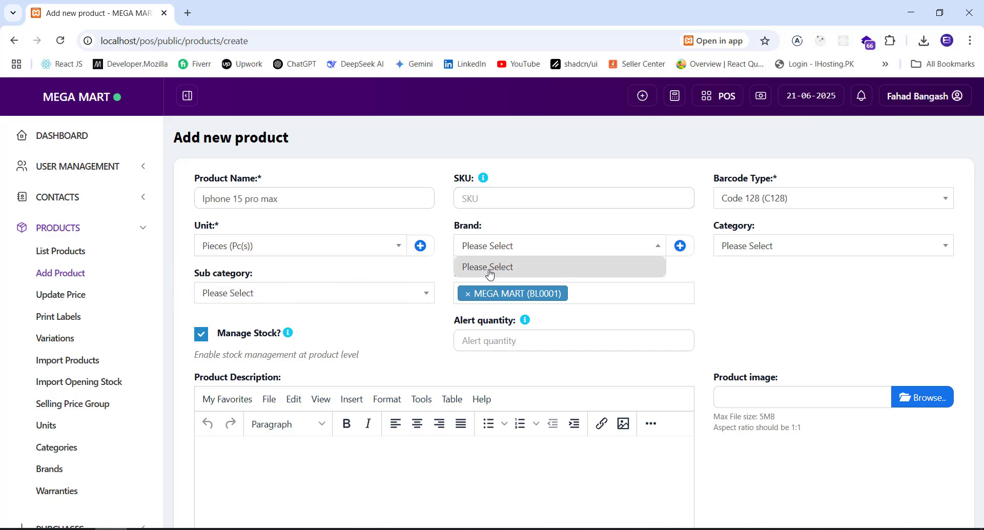
pyautogui.click(697, 276)
pyautogui.click(679, 254)
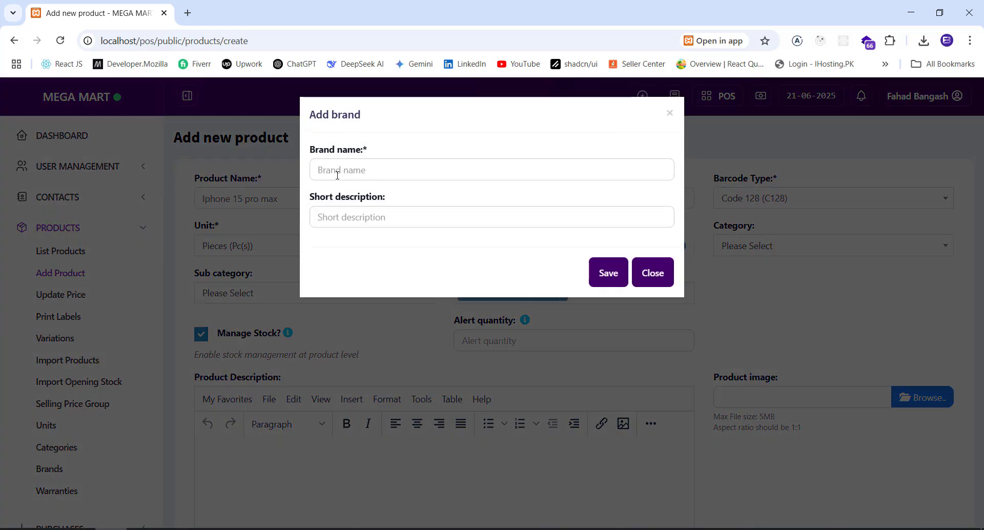
pyautogui.click(339, 172)
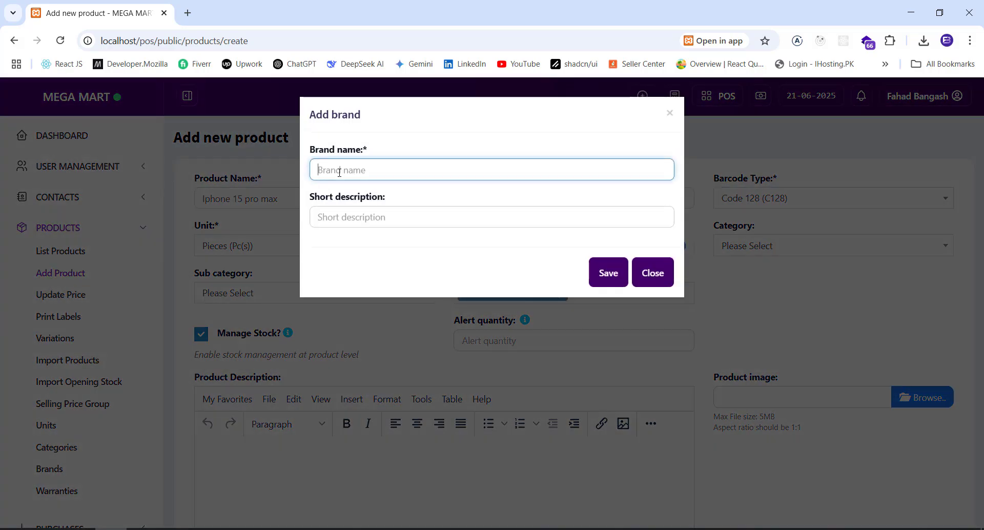
pyautogui.write('Apple')
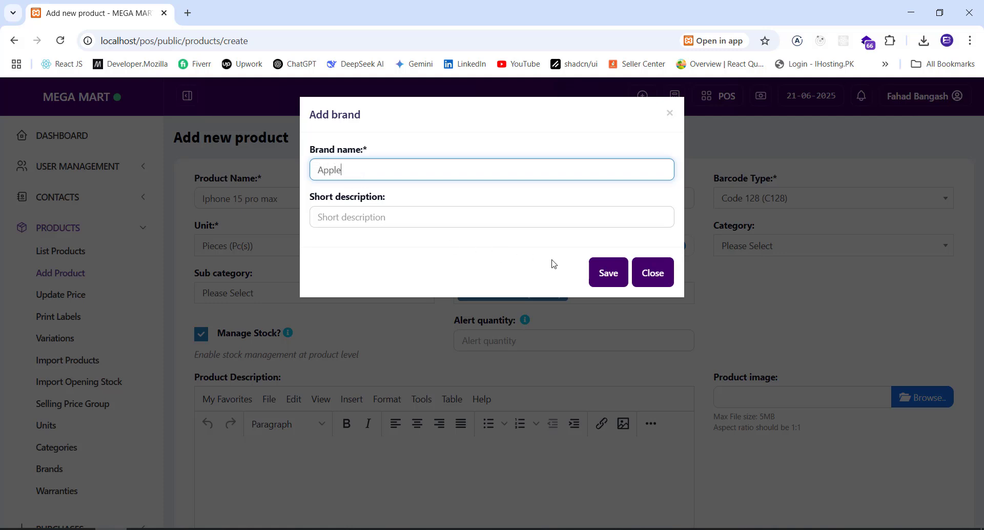
pyautogui.click(606, 275)
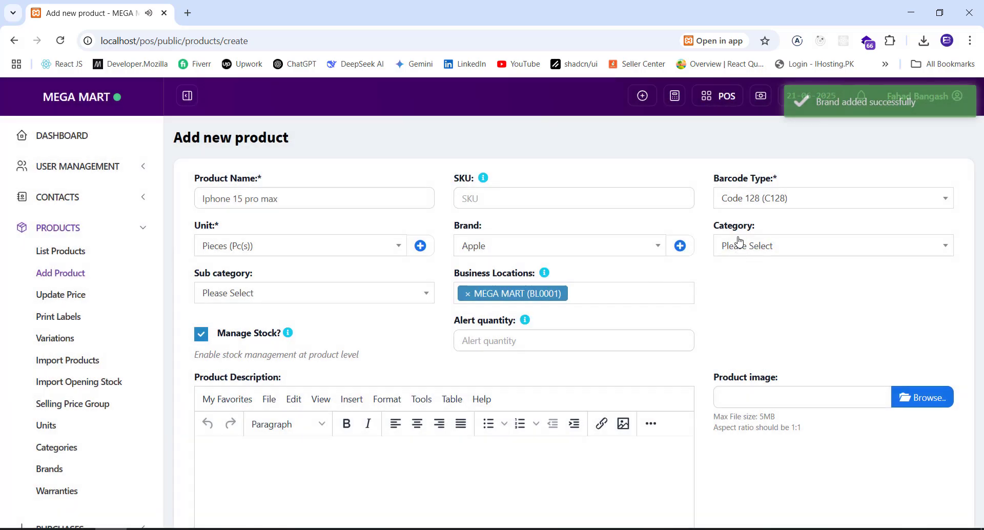
# Check the product form's category choices and create a new product category named Accessories
pyautogui.click(758, 250)
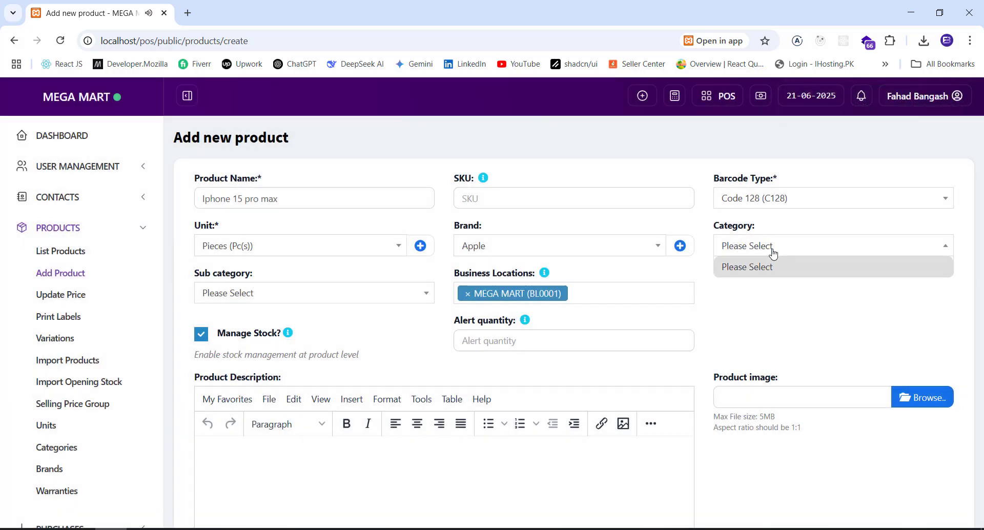
pyautogui.click(685, 275)
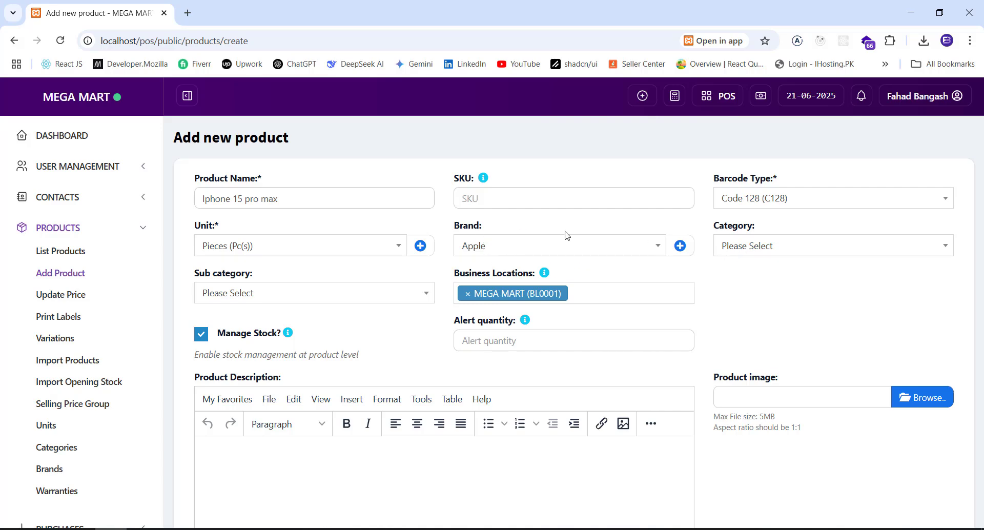
pyautogui.click(42, 451)
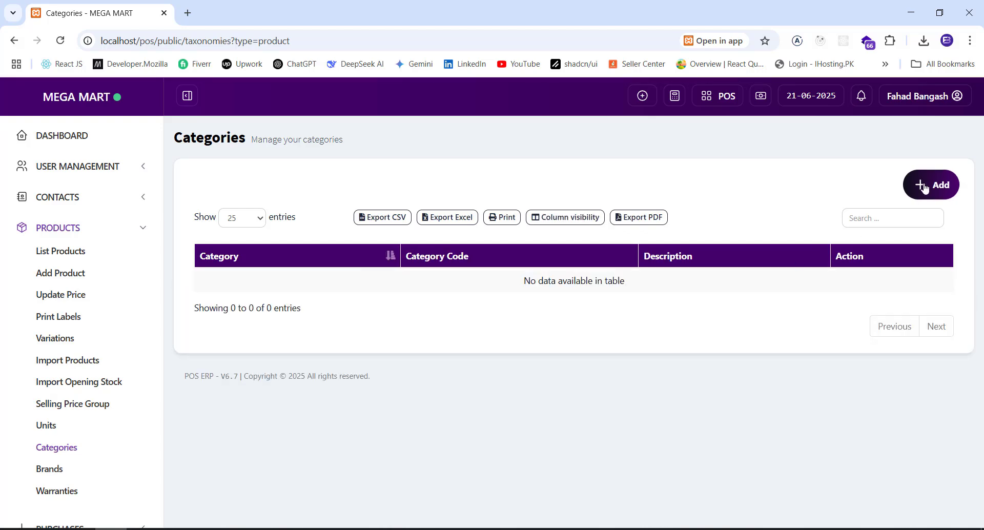
pyautogui.click(926, 188)
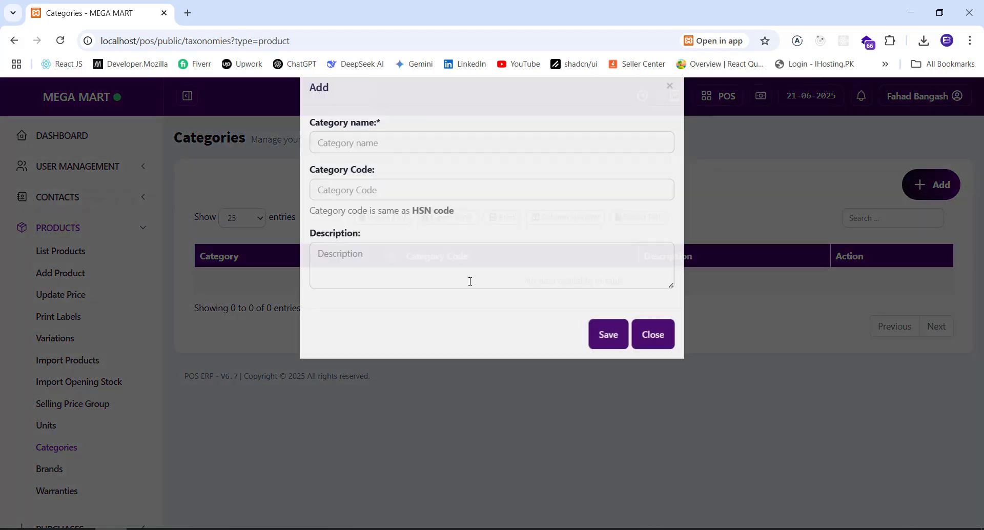
pyautogui.click(372, 170)
pyautogui.write('Accessoe')
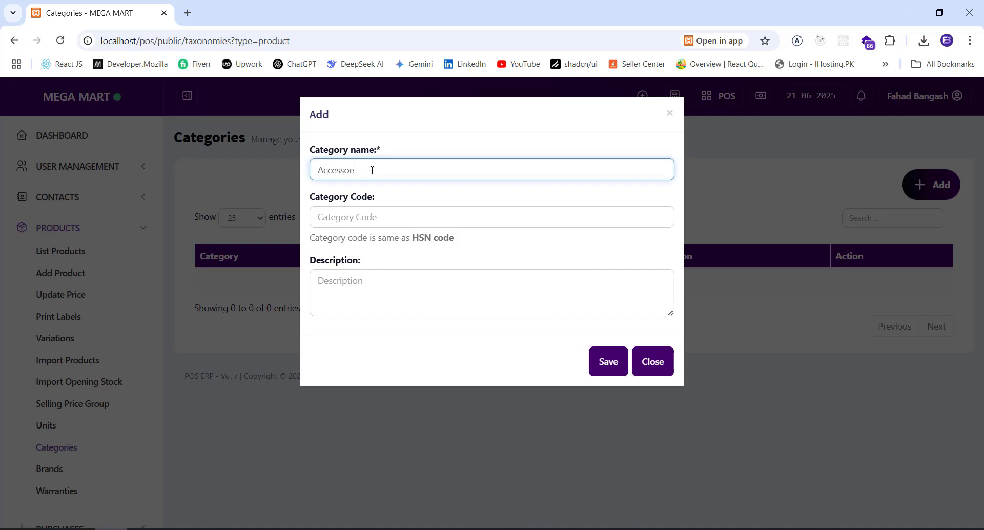
pyautogui.press('BackSpace')
pyautogui.click(608, 361)
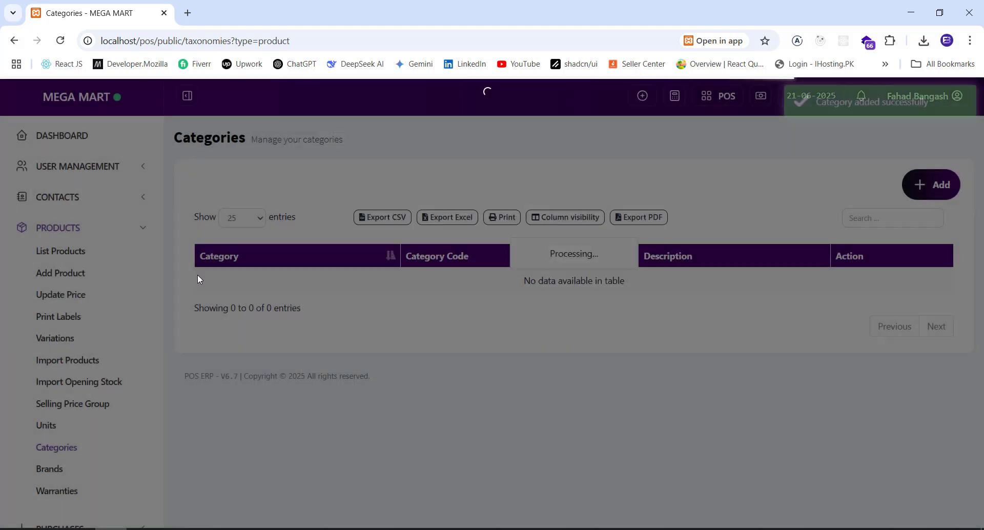
# Start a new product named "Iphone 15 Pro max" with Pieces (Pc(s)) as its unit
pyautogui.click(61, 273)
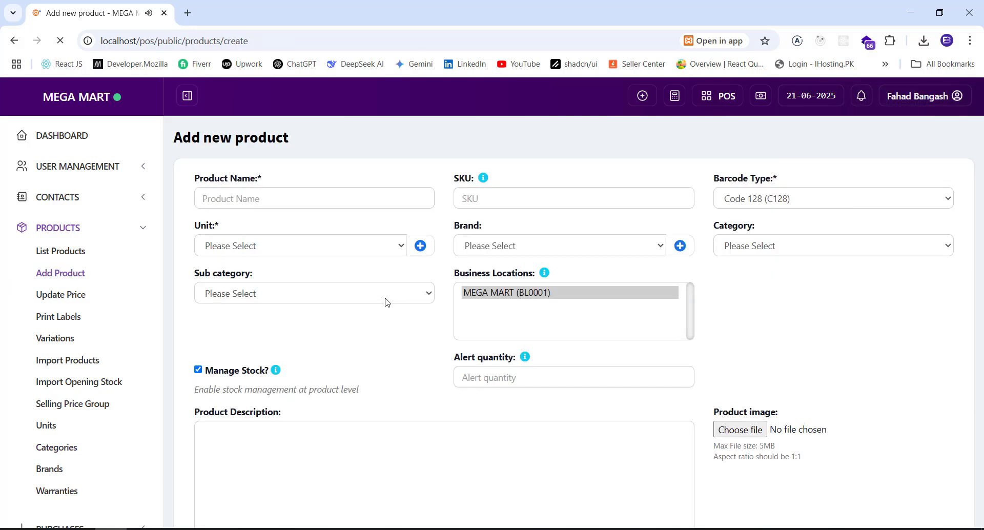
pyautogui.click(305, 202)
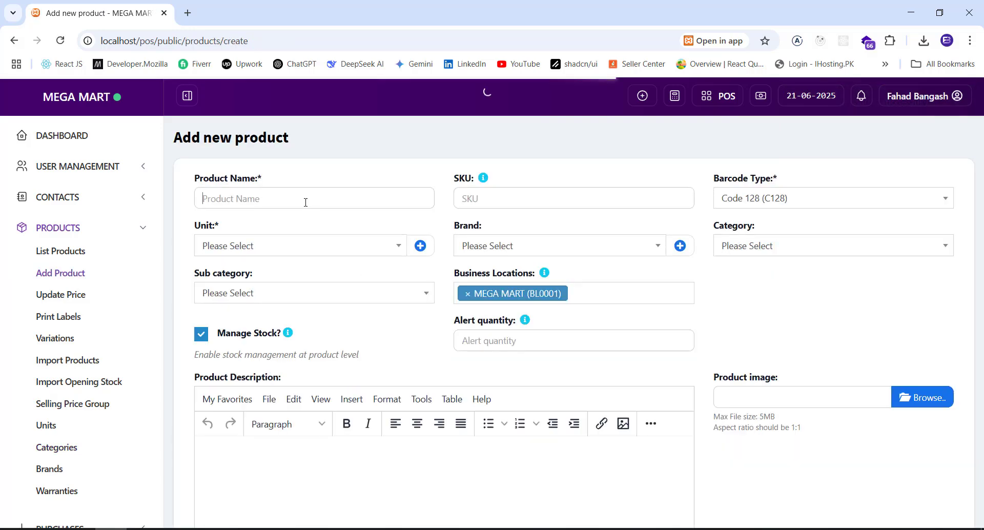
pyautogui.write('Iphone 15')
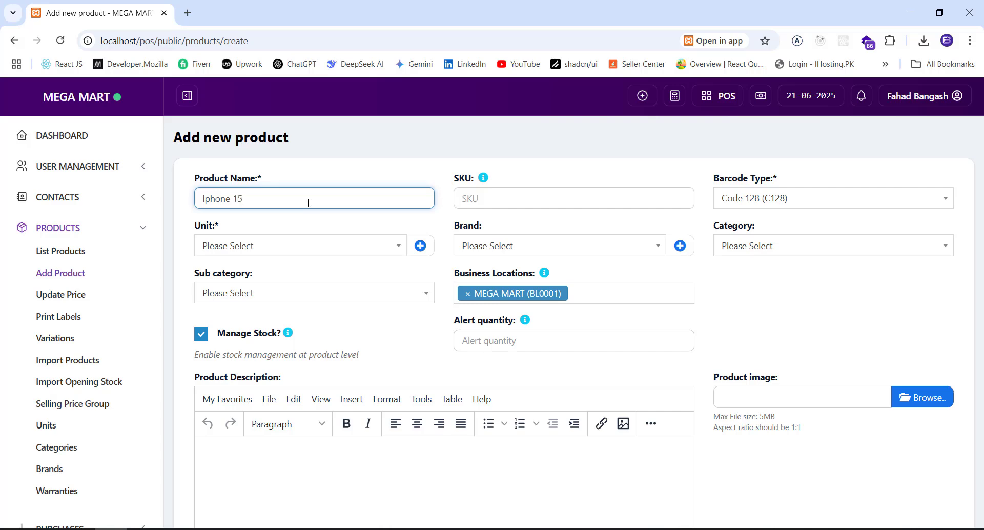
pyautogui.write(' Pro max')
pyautogui.click(321, 256)
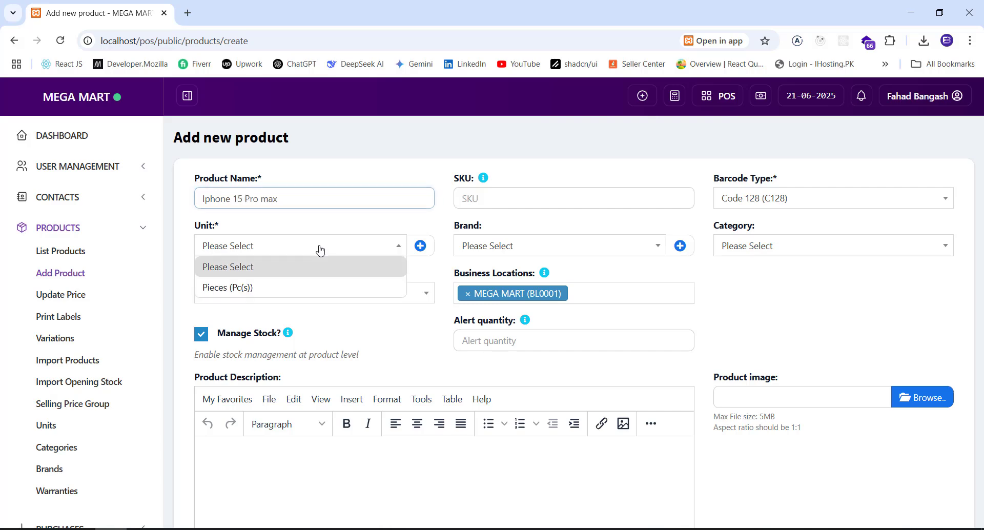
pyautogui.click(293, 287)
# Assign the brand Apple and the category Accessories to the product
pyautogui.click(486, 247)
pyautogui.click(501, 283)
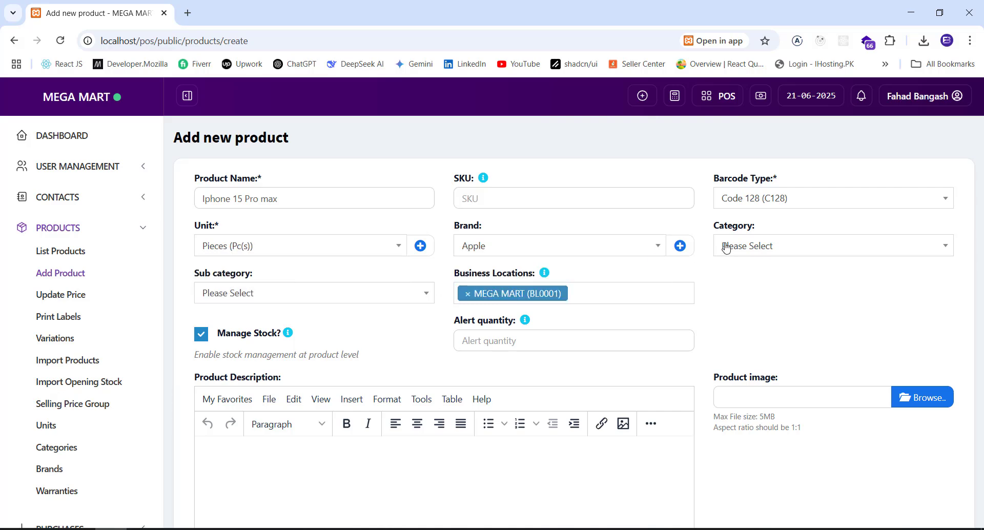
pyautogui.click(744, 250)
pyautogui.click(747, 283)
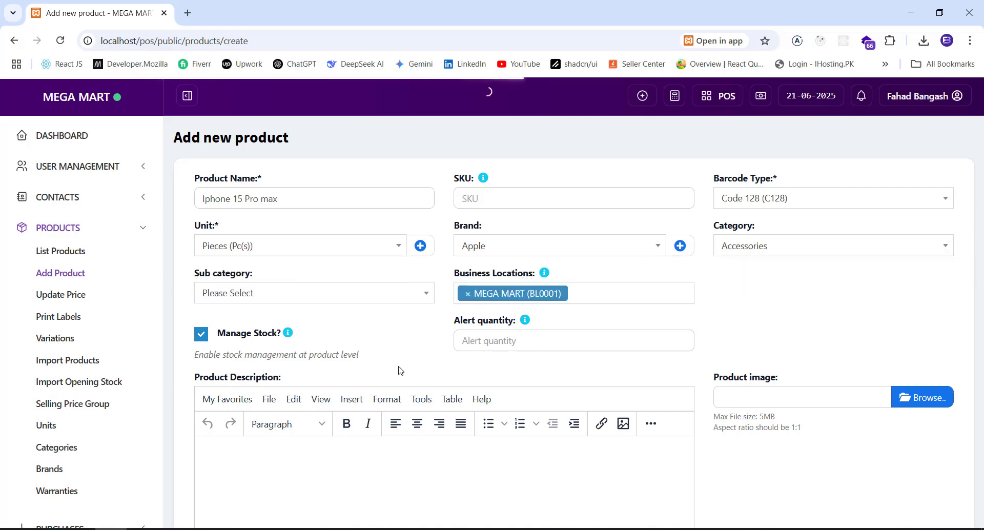
# Review the product's sub category and business location choices and the other fields of the form
pyautogui.scroll(-2, 277, 321)
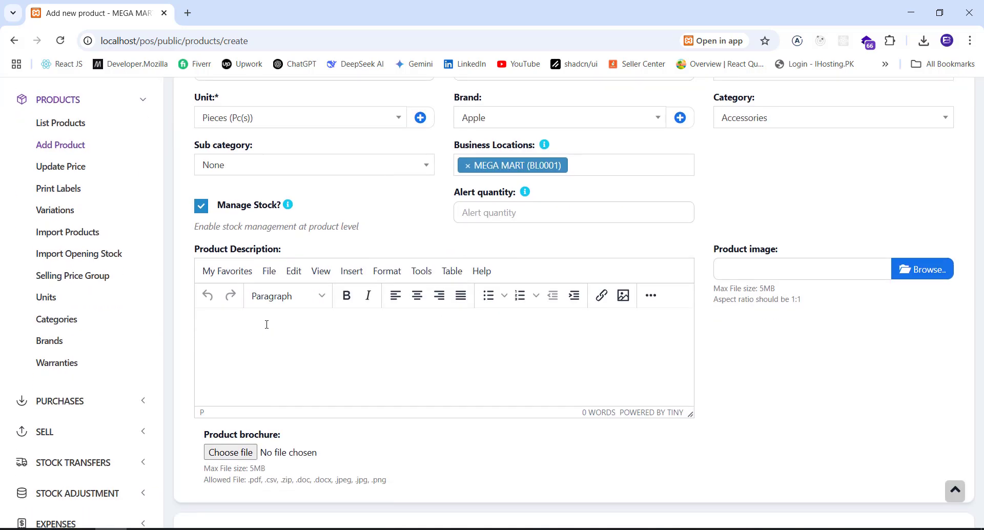
pyautogui.click(378, 173)
pyautogui.click(417, 215)
pyautogui.scroll(1, 506, 154)
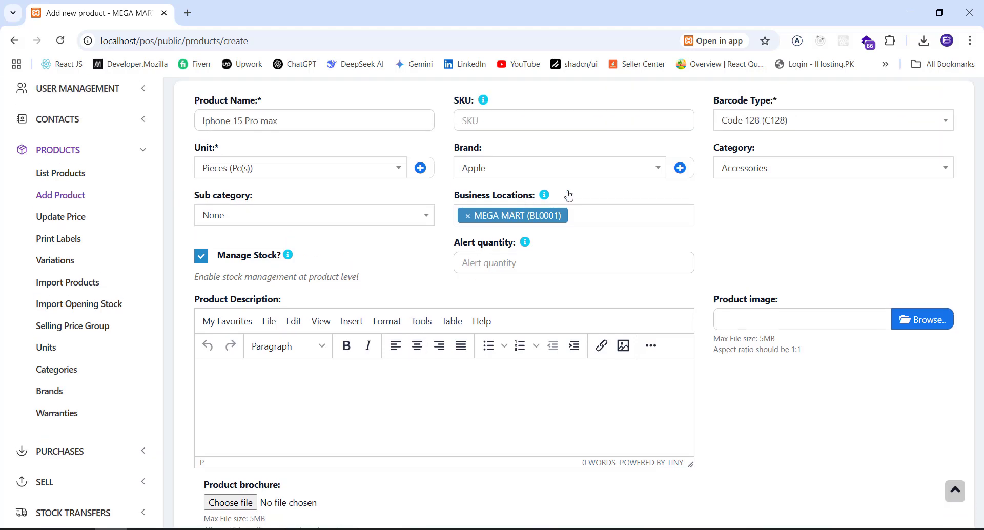
pyautogui.moveTo(457, 211); pyautogui.dragTo(537, 210)
pyautogui.click(527, 237)
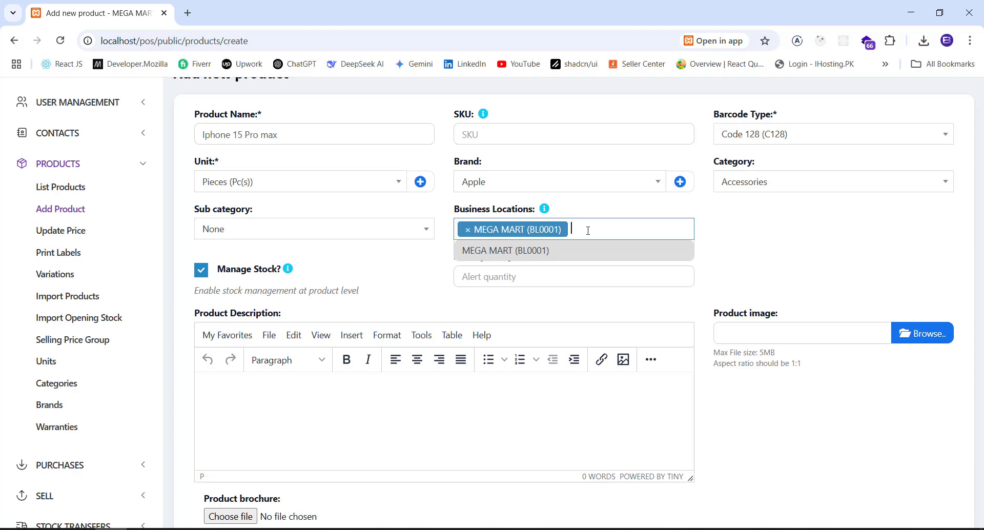
pyautogui.scroll(1, 585, 246)
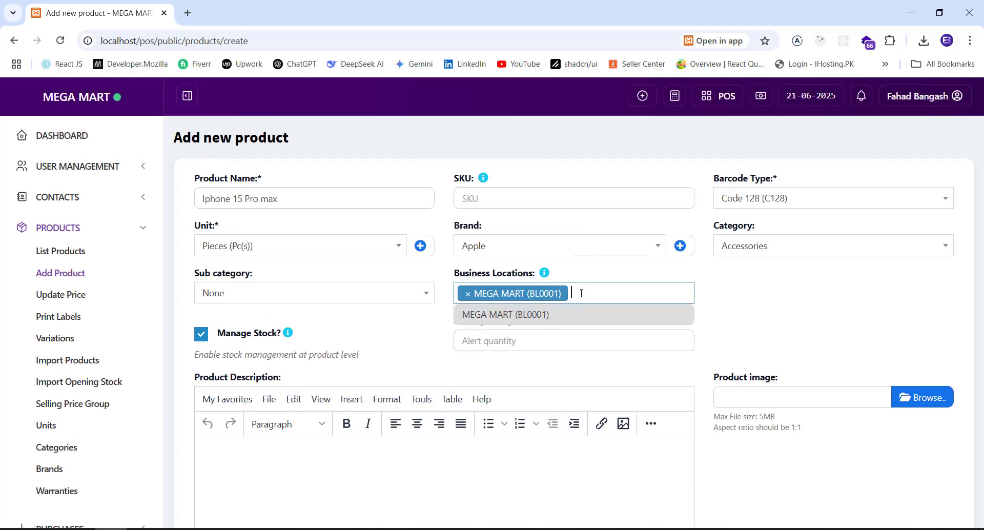
pyautogui.scroll(-5, 615, 328)
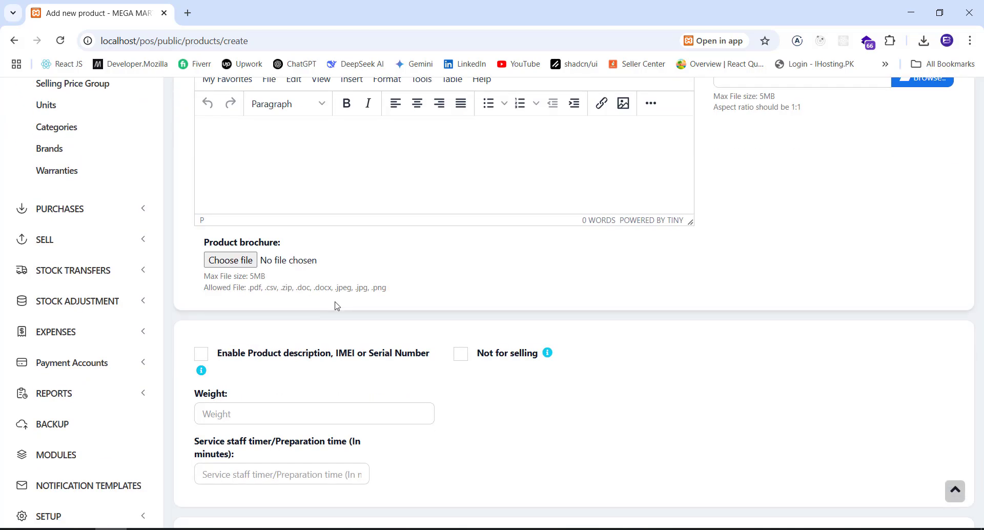
pyautogui.scroll(5, 395, 308)
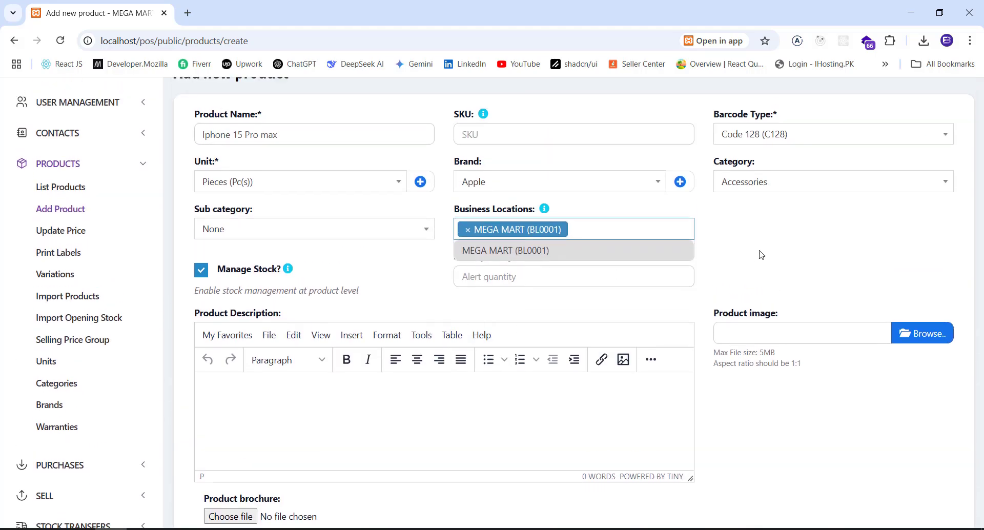
pyautogui.click(442, 234)
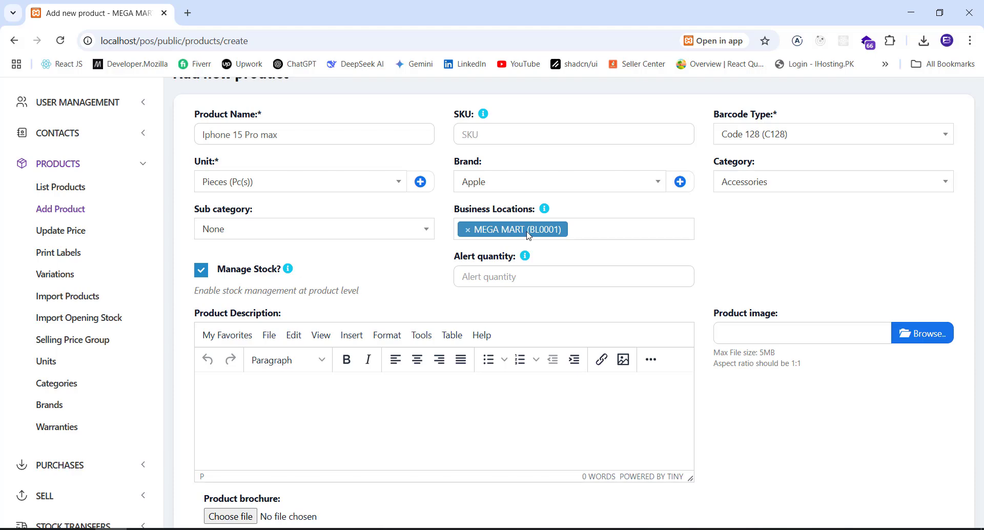
# Upload the Apple iPhone 15 Pro Max Clear Case picture from the Desktop as the product image
pyautogui.click(923, 339)
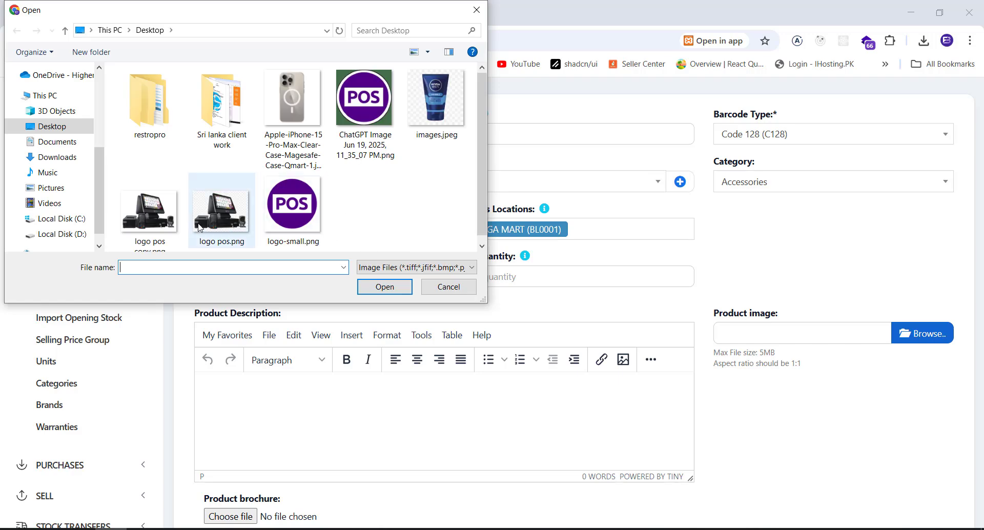
pyautogui.click(293, 118)
pyautogui.click(385, 286)
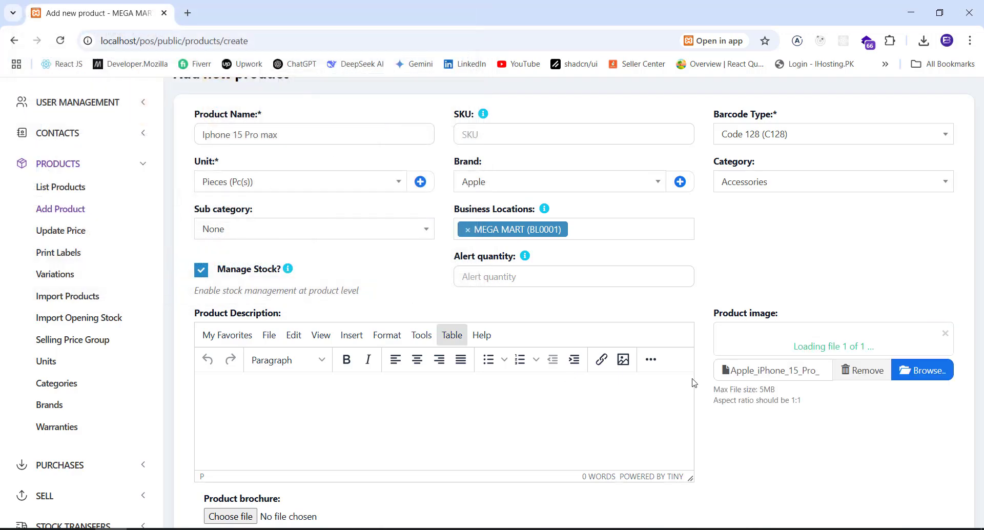
# Set the product's default purchase price excluding tax to 600 and its default selling price excluding tax to 750
pyautogui.scroll(-3, 818, 423)
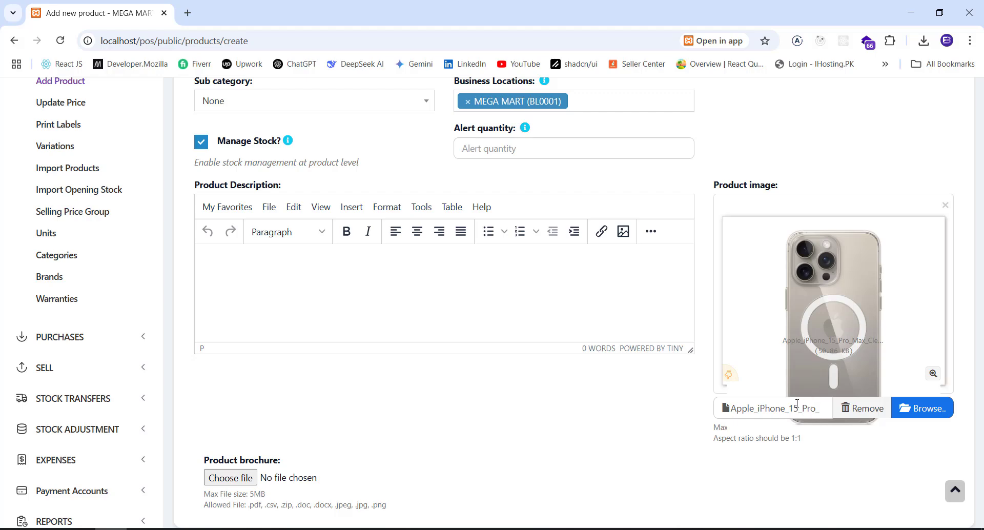
pyautogui.scroll(-10, 518, 442)
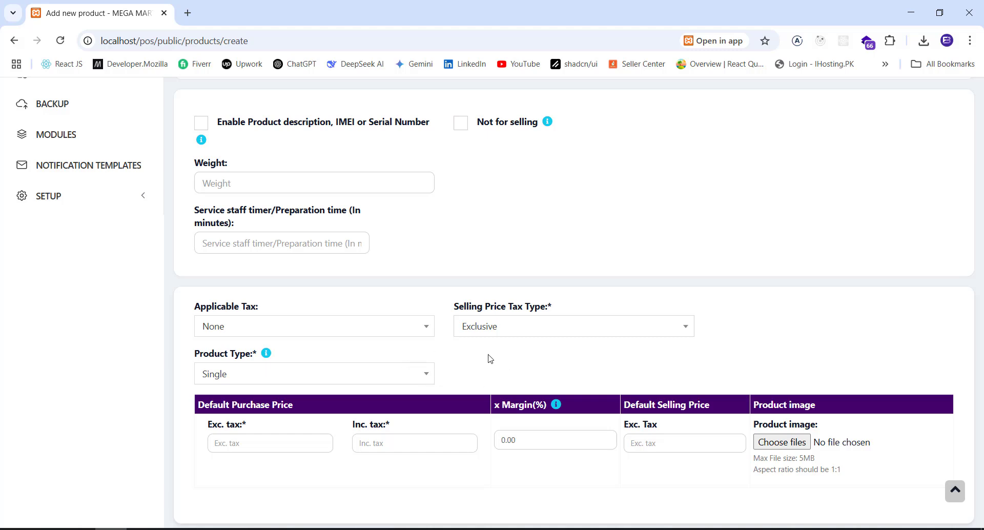
pyautogui.moveTo(198, 404); pyautogui.dragTo(294, 409)
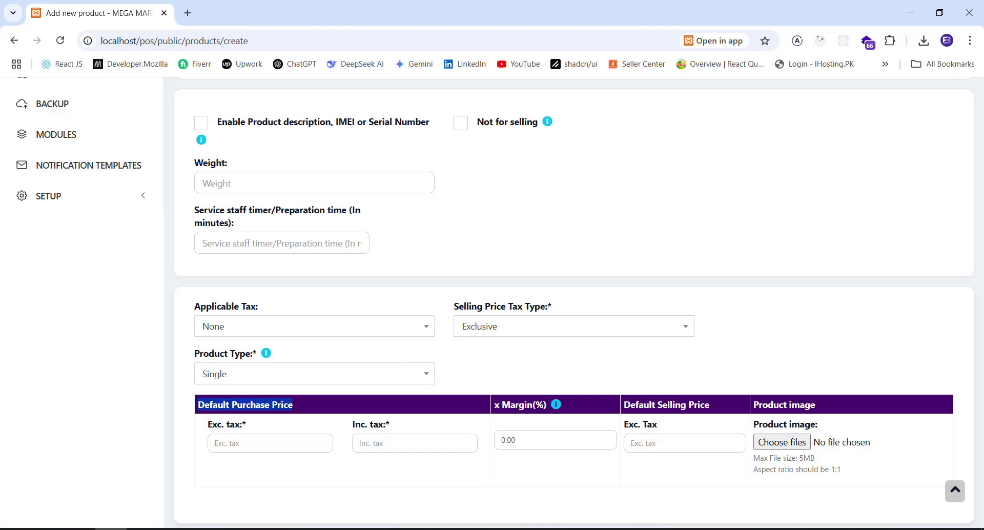
pyautogui.moveTo(625, 405); pyautogui.dragTo(710, 407)
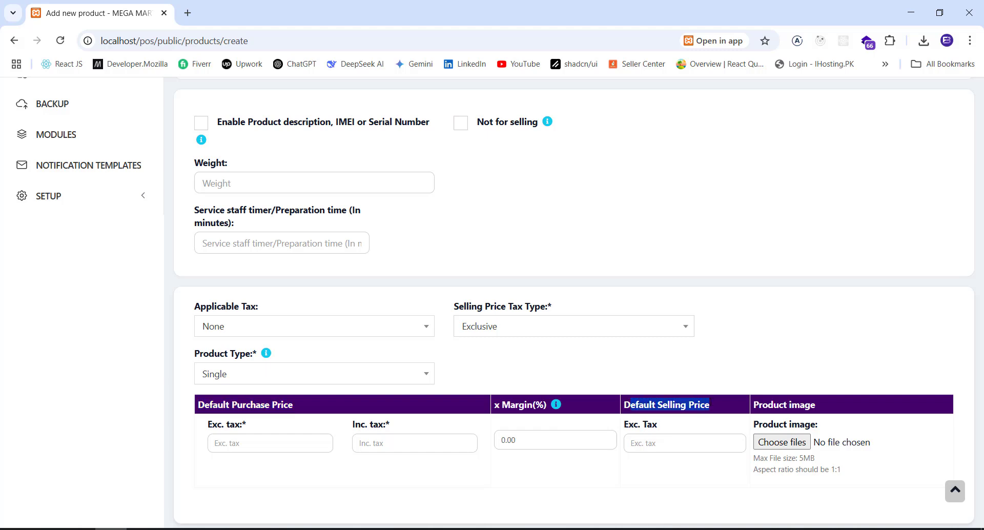
pyautogui.click(287, 442)
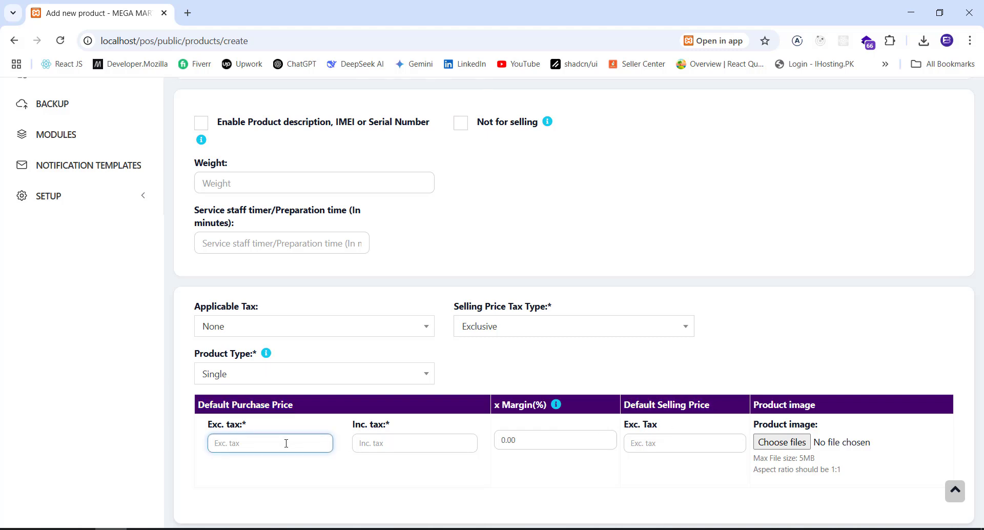
pyautogui.write('600')
pyautogui.click(650, 447)
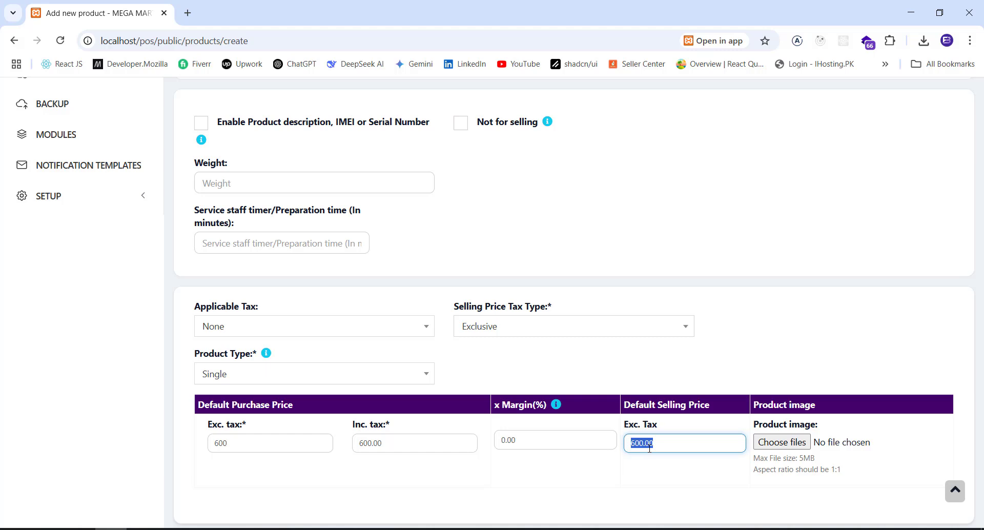
pyautogui.write('750')
pyautogui.click(642, 464)
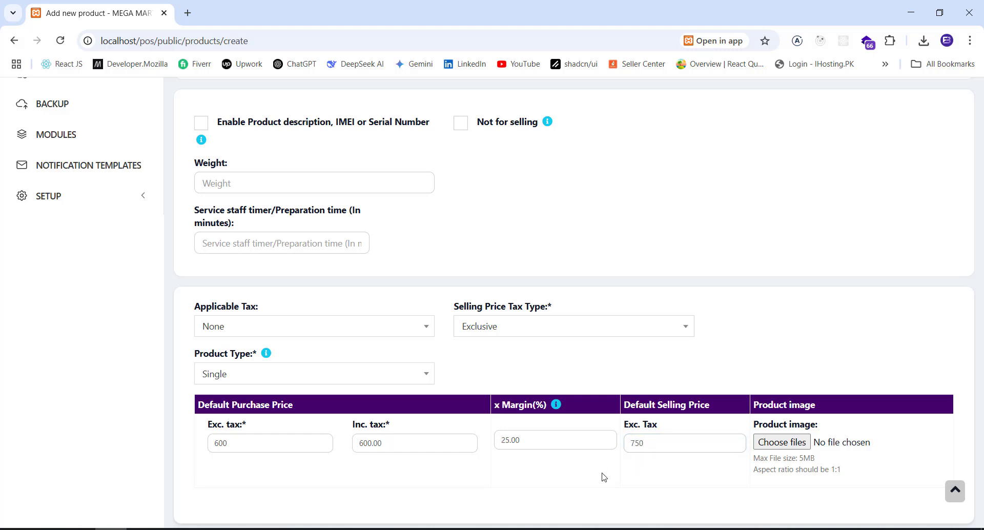
# Check the product's margin and save the product, continuing to its opening stock entry
pyautogui.scroll(1, 589, 467)
pyautogui.scroll(-4, 579, 456)
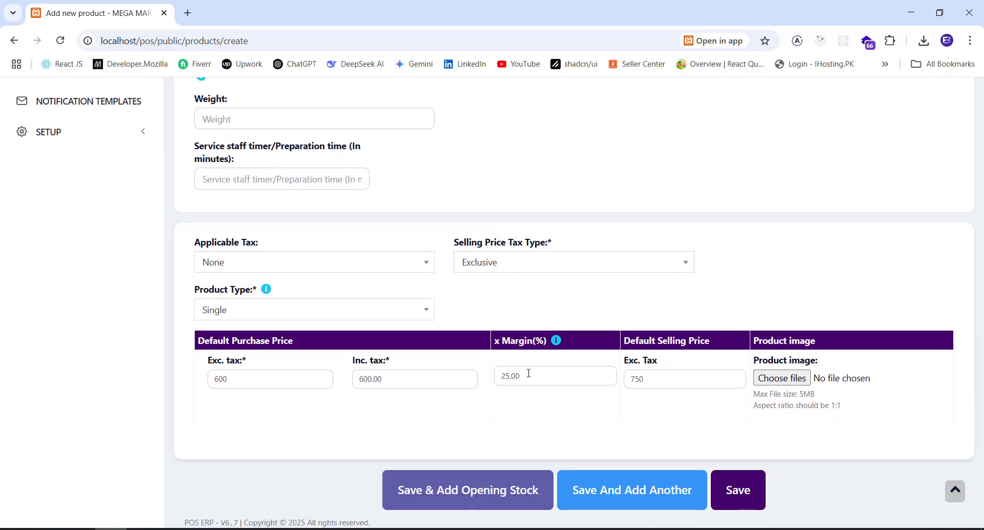
pyautogui.moveTo(530, 377); pyautogui.dragTo(501, 380)
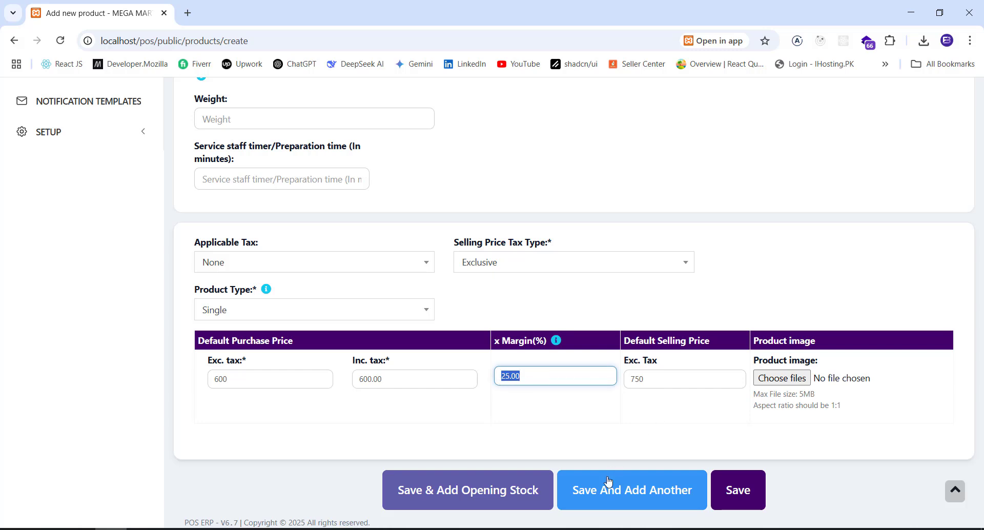
pyautogui.click(445, 501)
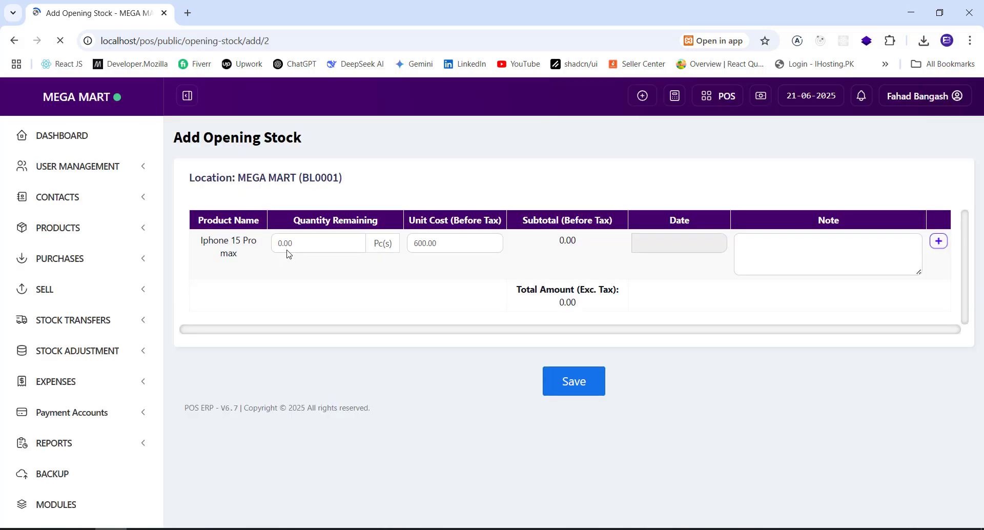
# Set the remaining quantity of the Iphone 15 Pro max to 100 pieces and save the opening stock
pyautogui.doubleClick(285, 245)
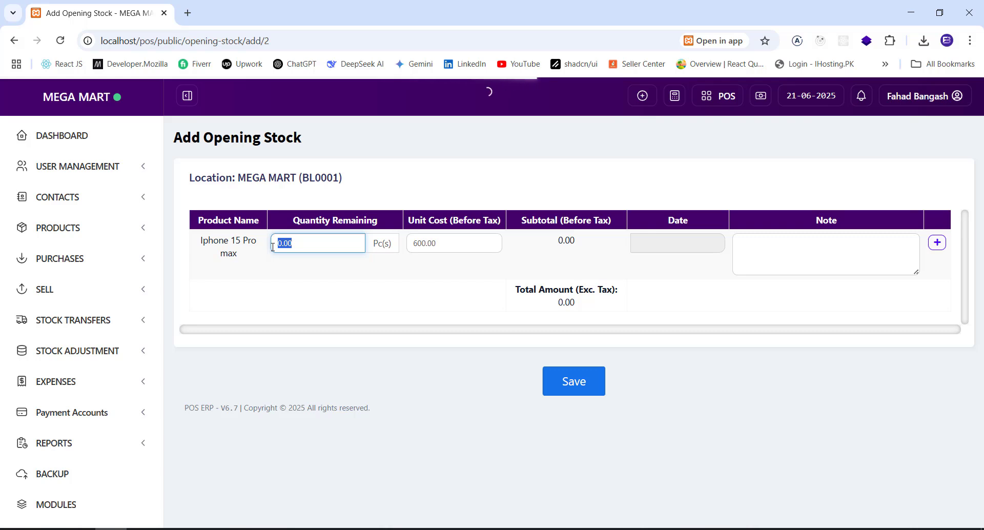
pyautogui.write('1')
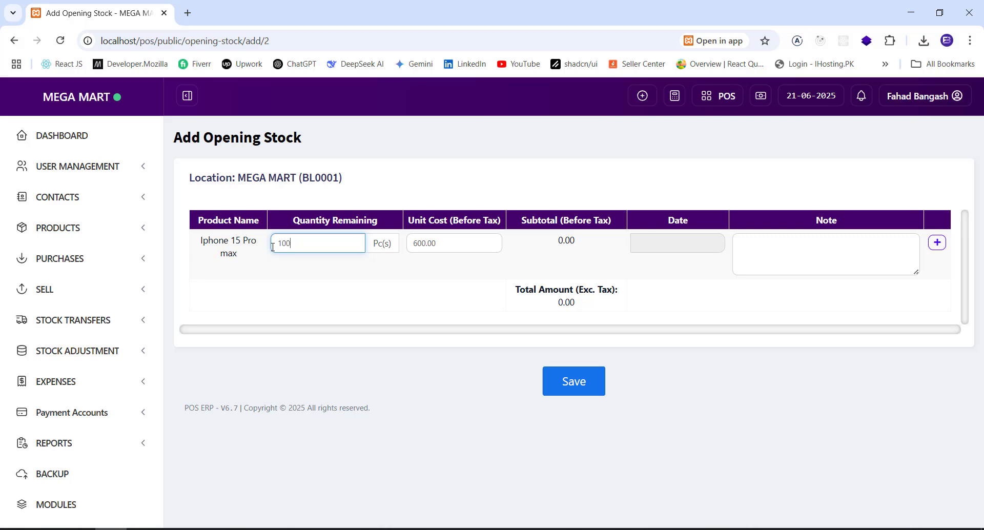
pyautogui.click(570, 391)
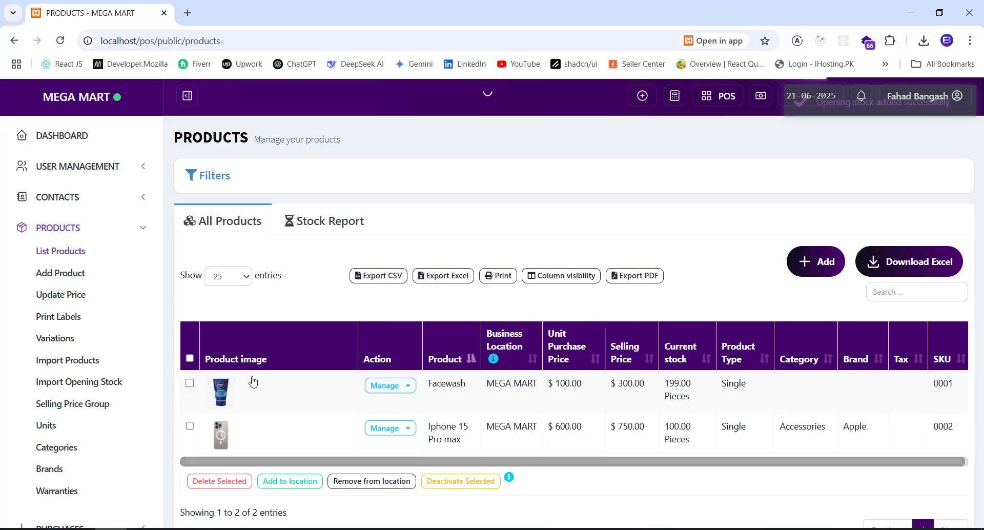
# Open the stock history of the Iphone 15 Pro max from the product list
pyautogui.scroll(-3, 417, 400)
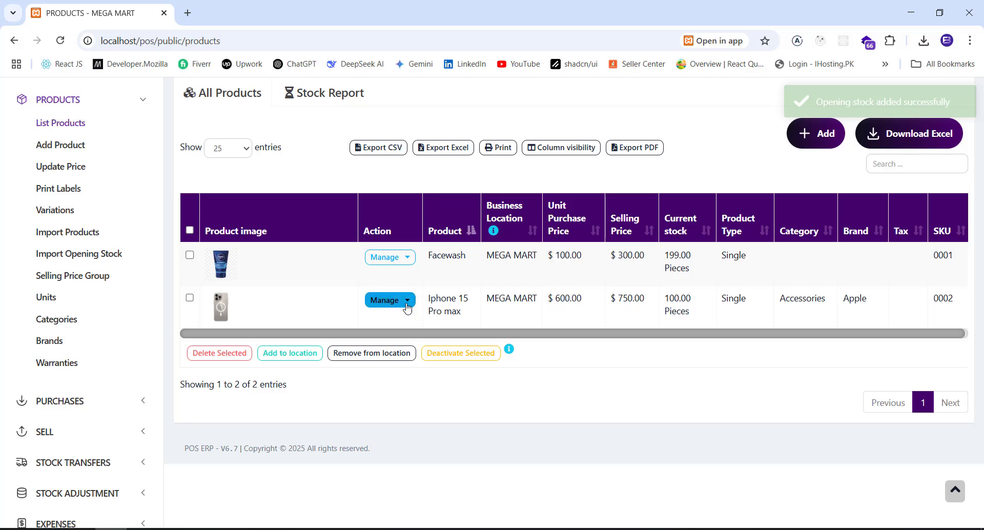
pyautogui.click(406, 303)
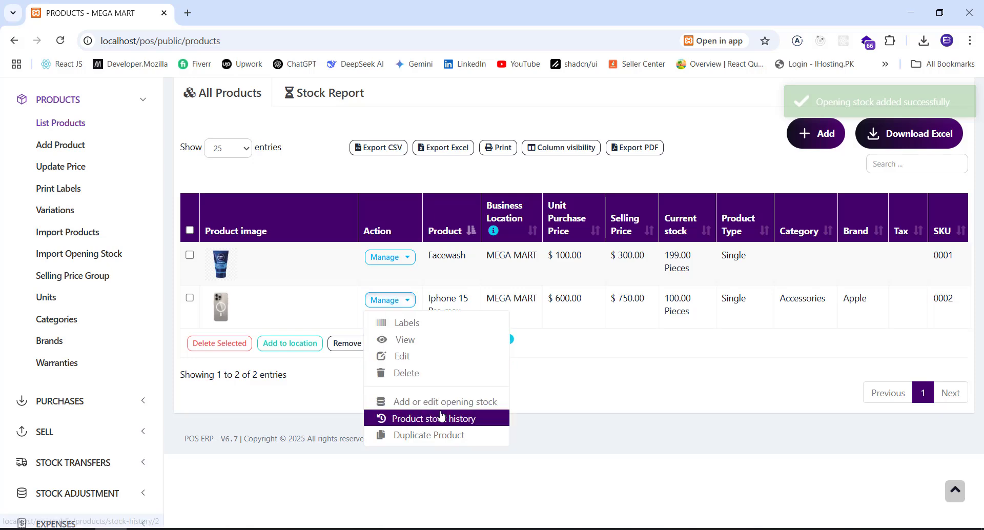
pyautogui.click(444, 425)
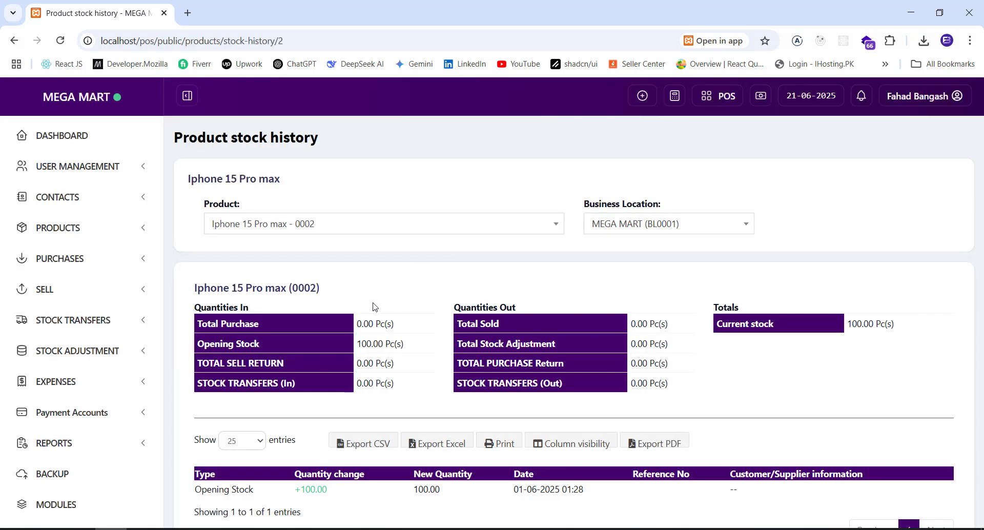
# Examine the product's incoming and outgoing quantities, including total purchase, opening stock, total sold, returns and stock transfers
pyautogui.scroll(-2, 393, 280)
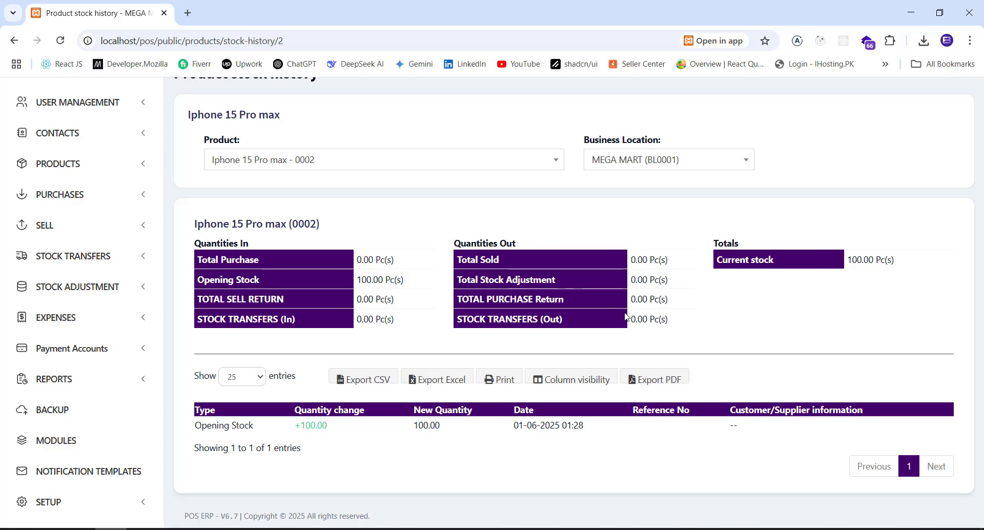
pyautogui.moveTo(674, 262); pyautogui.dragTo(632, 268)
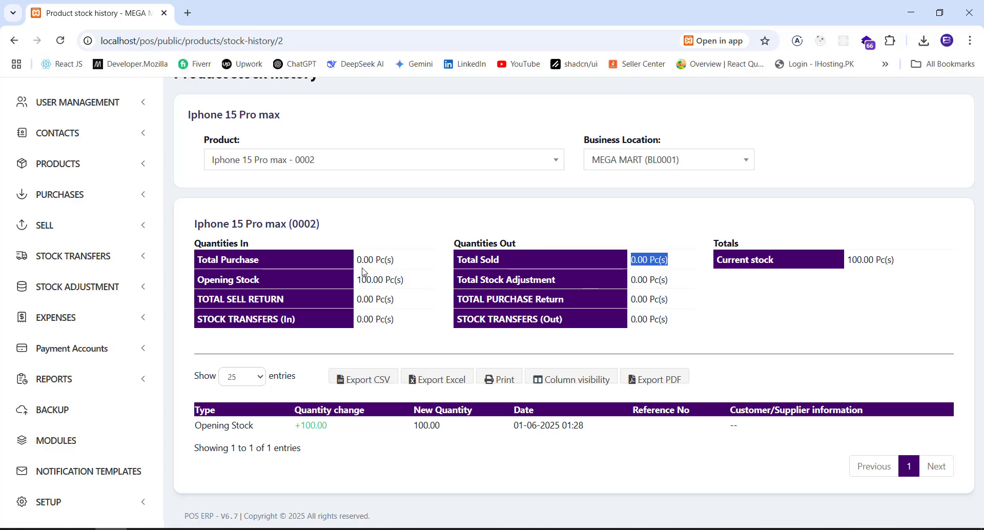
pyautogui.moveTo(400, 264); pyautogui.dragTo(358, 271)
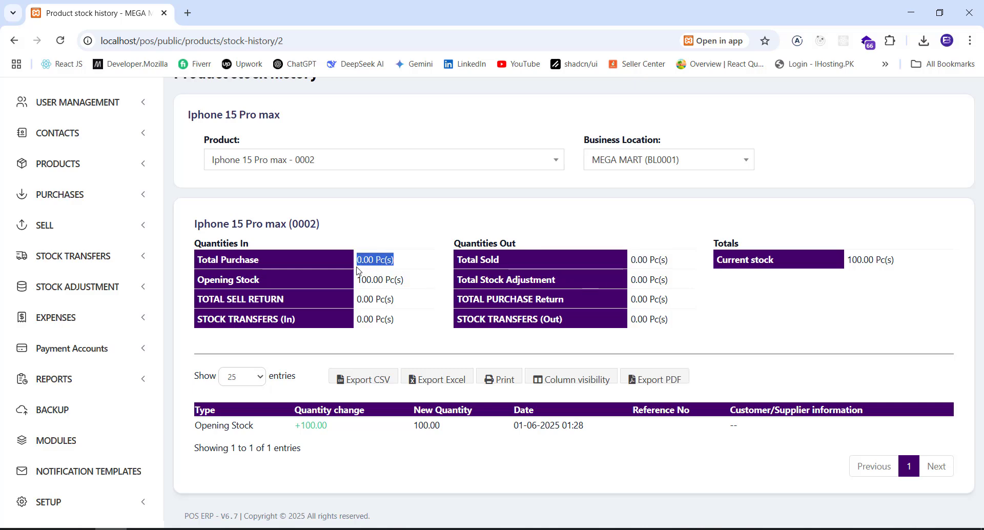
pyautogui.moveTo(268, 278); pyautogui.dragTo(204, 293)
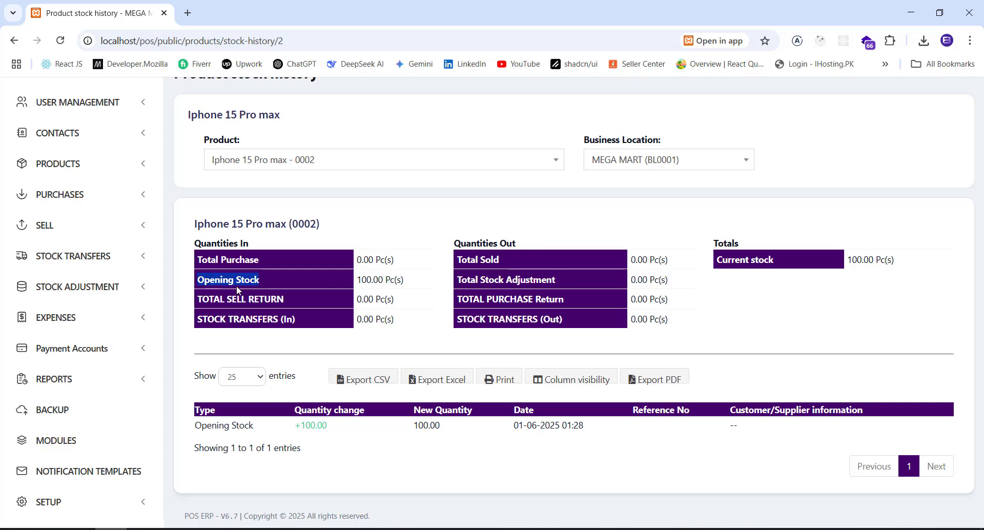
pyautogui.moveTo(259, 261); pyautogui.dragTo(197, 266)
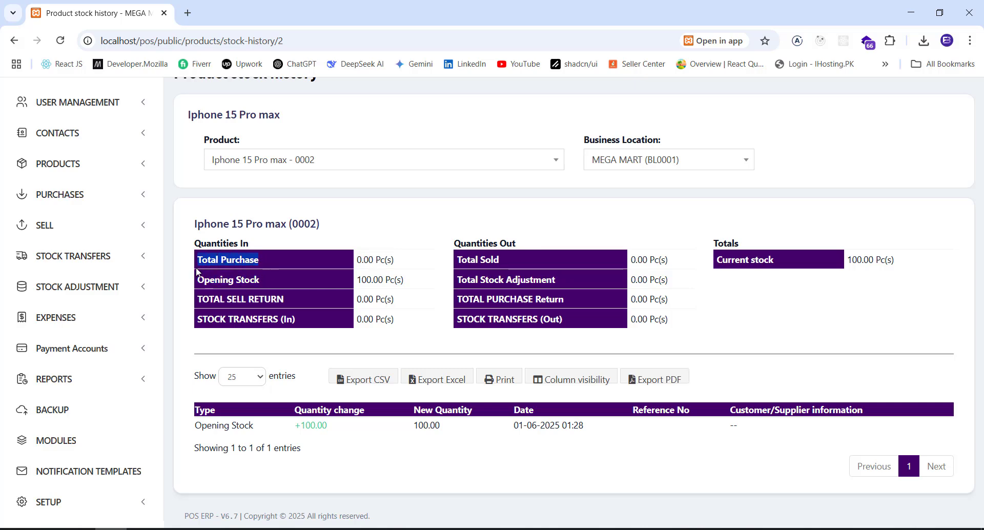
pyautogui.click(274, 263)
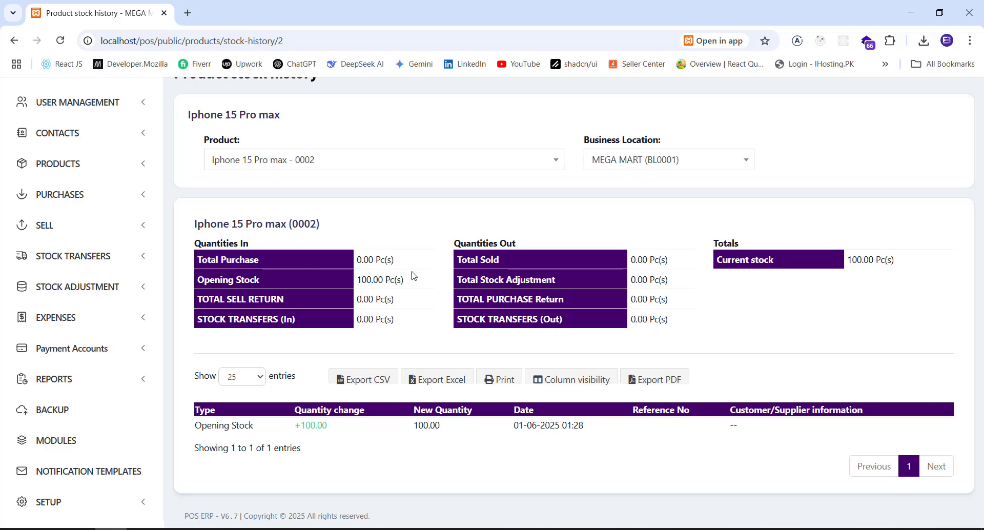
pyautogui.moveTo(402, 266); pyautogui.dragTo(366, 263)
pyautogui.moveTo(408, 282); pyautogui.dragTo(364, 278)
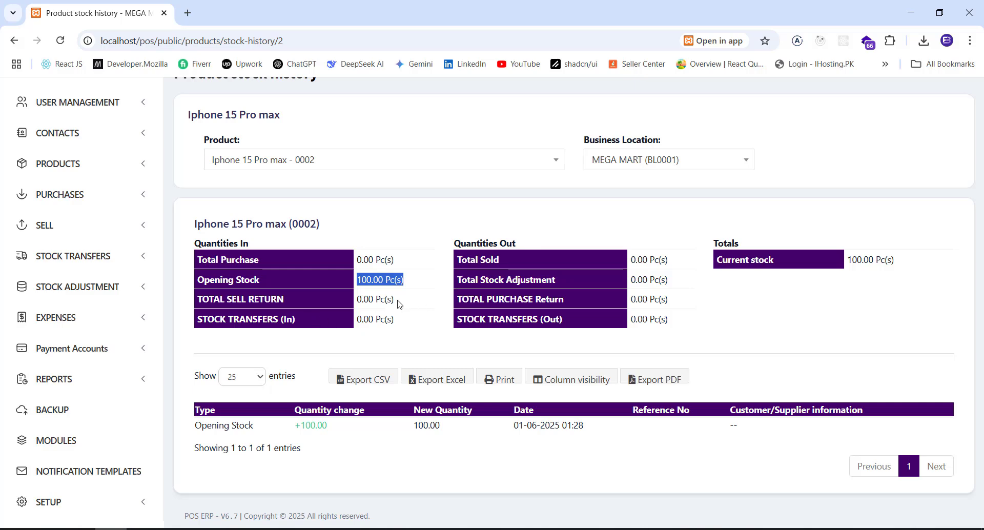
pyautogui.moveTo(400, 303); pyautogui.dragTo(355, 319)
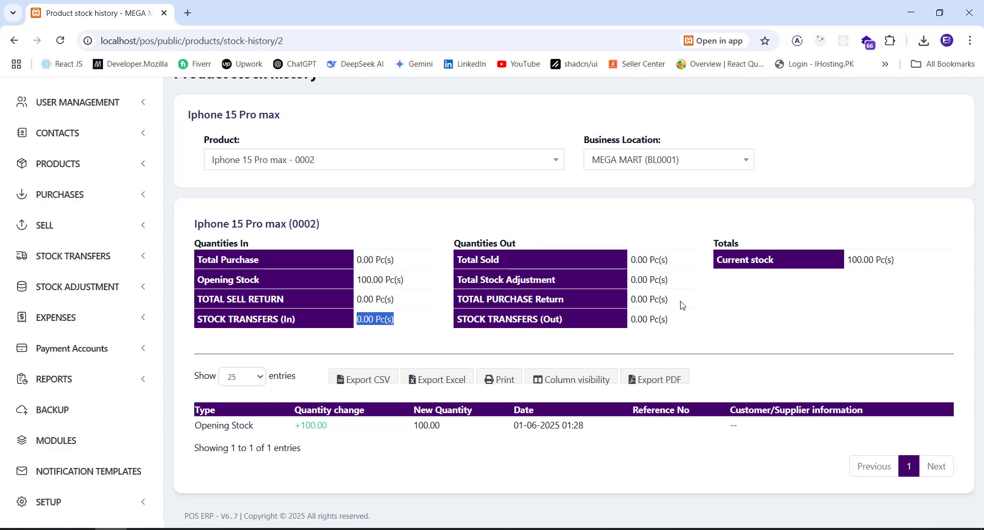
pyautogui.moveTo(680, 304); pyautogui.dragTo(595, 299)
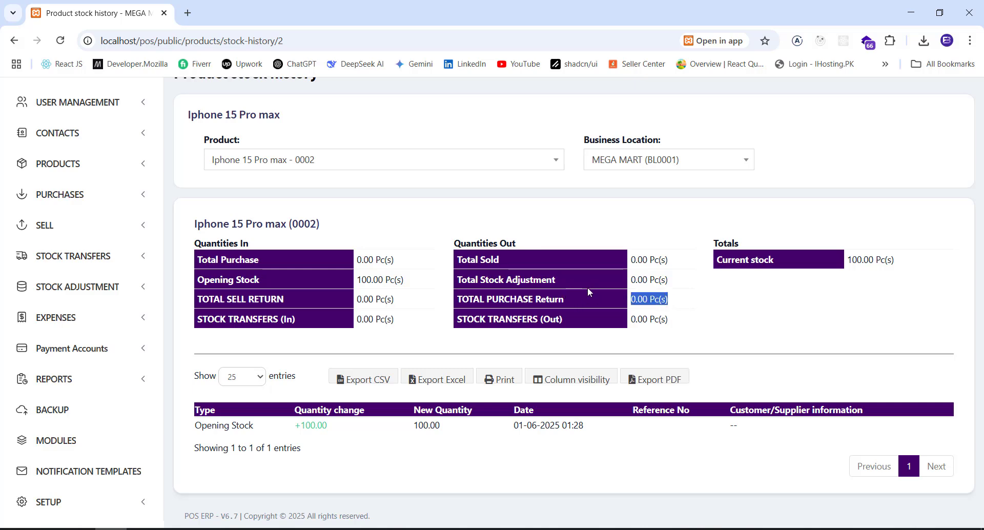
pyautogui.scroll(1, 587, 287)
pyautogui.scroll(-1, 546, 327)
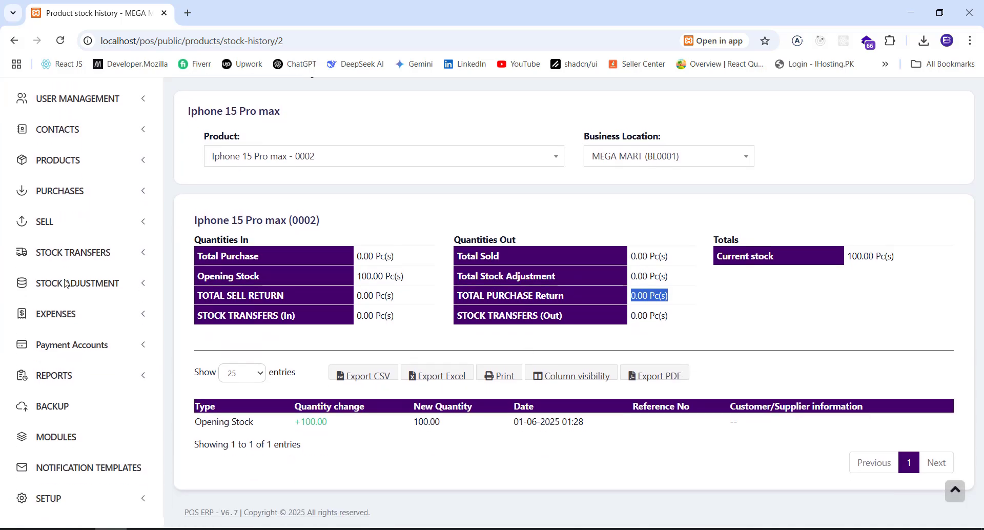
# Return to the product list and open the detail view of the Iphone 15 Pro max
pyautogui.scroll(2, 64, 279)
pyautogui.click(82, 228)
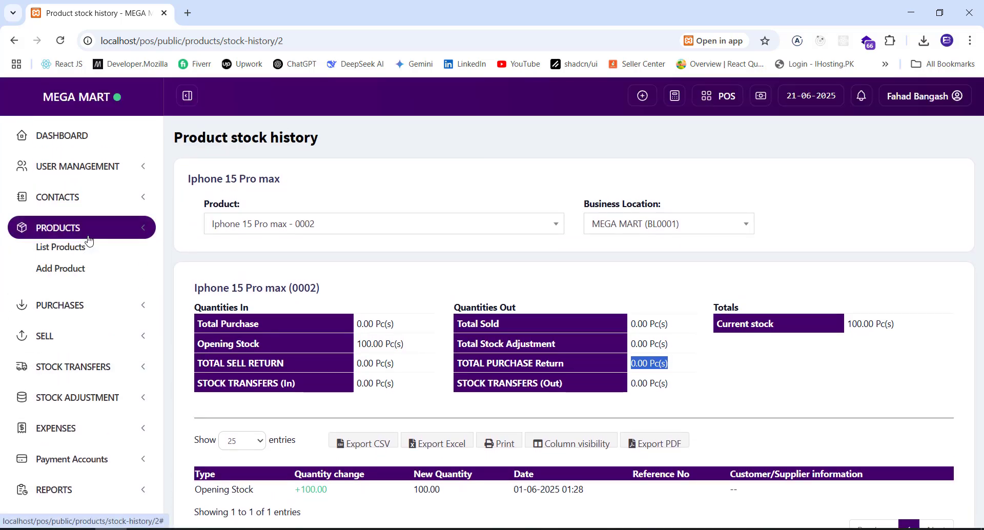
pyautogui.click(60, 250)
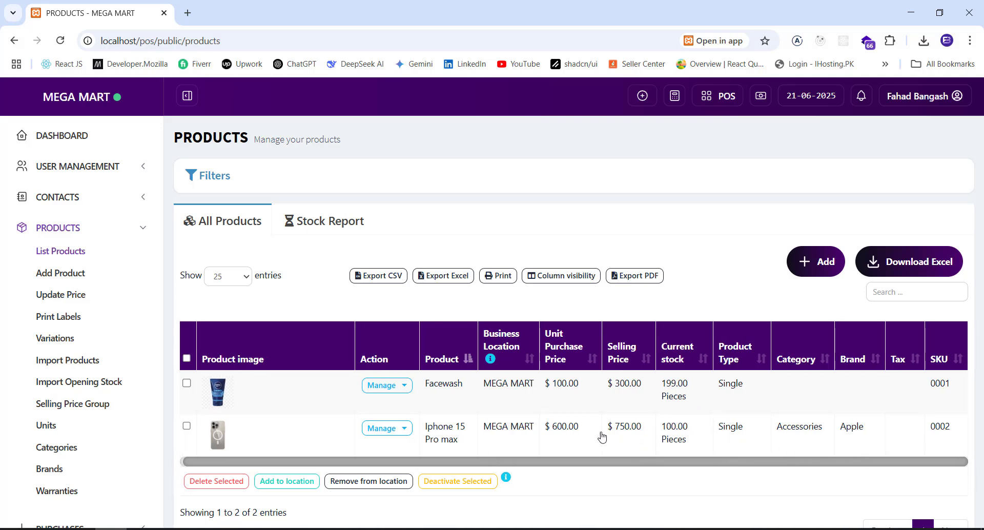
pyautogui.click(384, 429)
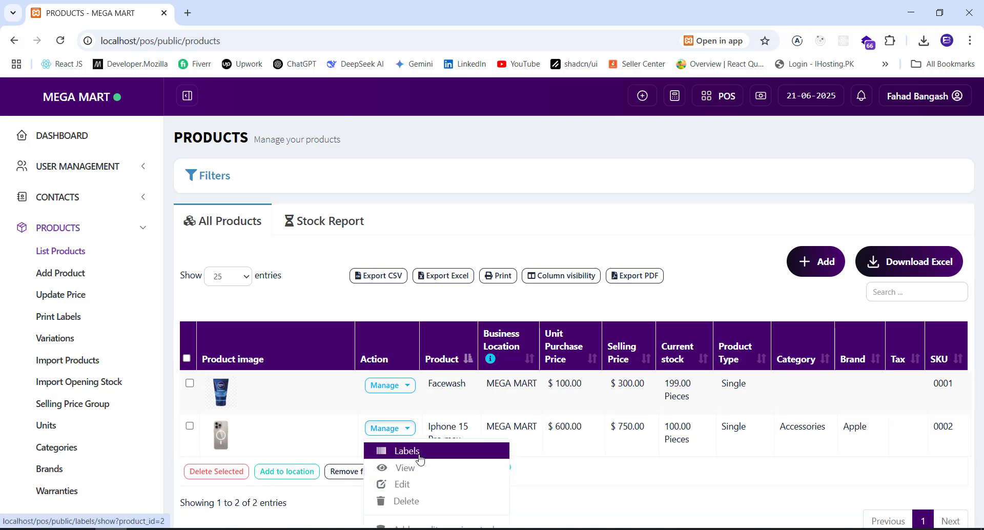
pyautogui.click(420, 468)
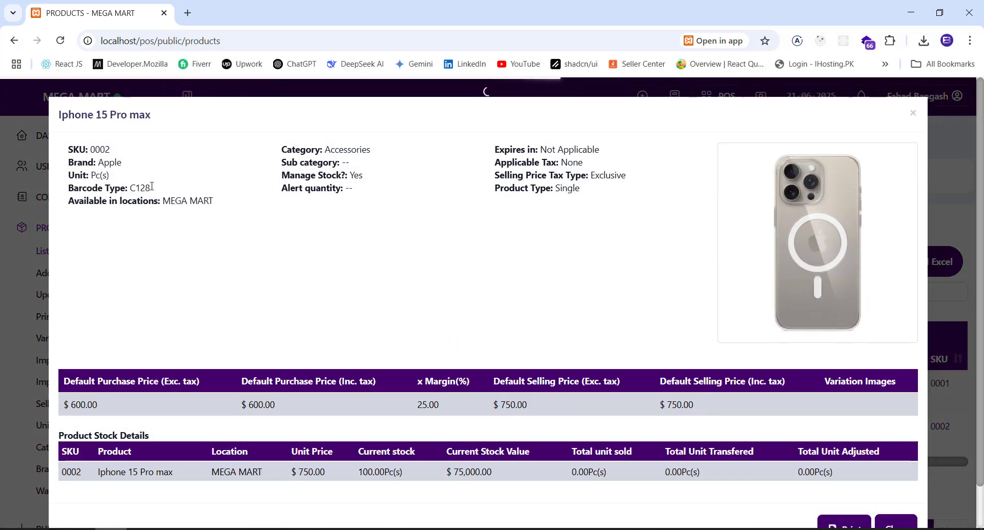
# Review the product's SKU, brand, unit, prices and stock details, and close the detail view
pyautogui.moveTo(110, 150); pyautogui.dragTo(91, 176)
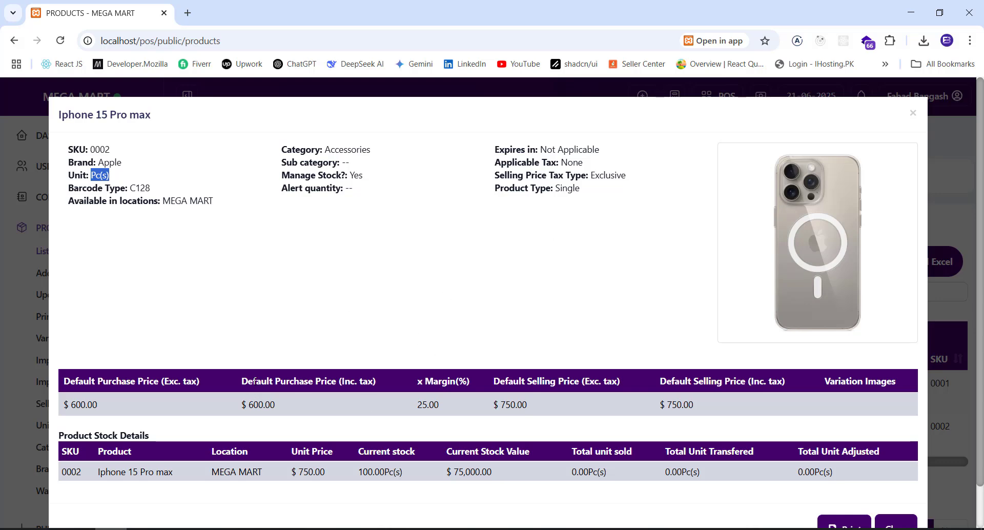
pyautogui.scroll(-1, 255, 380)
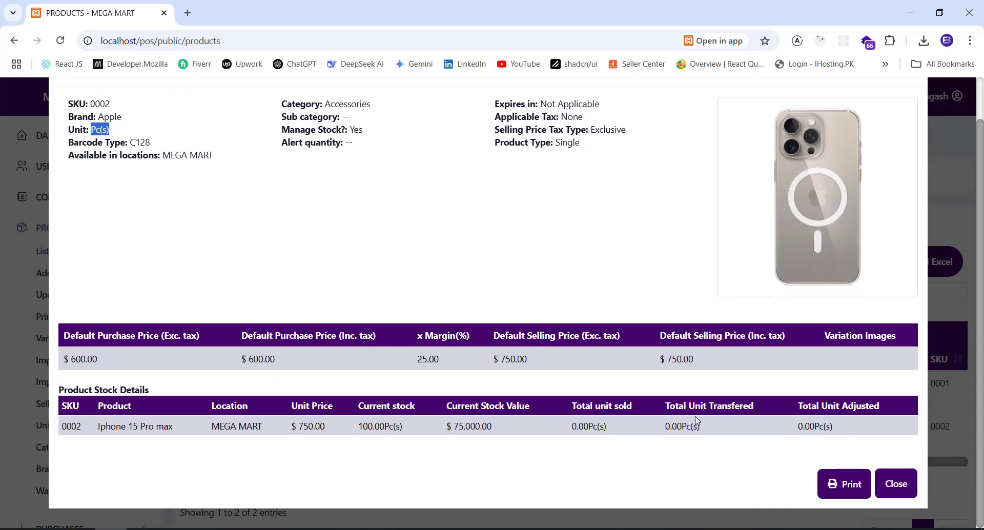
pyautogui.scroll(1, 640, 297)
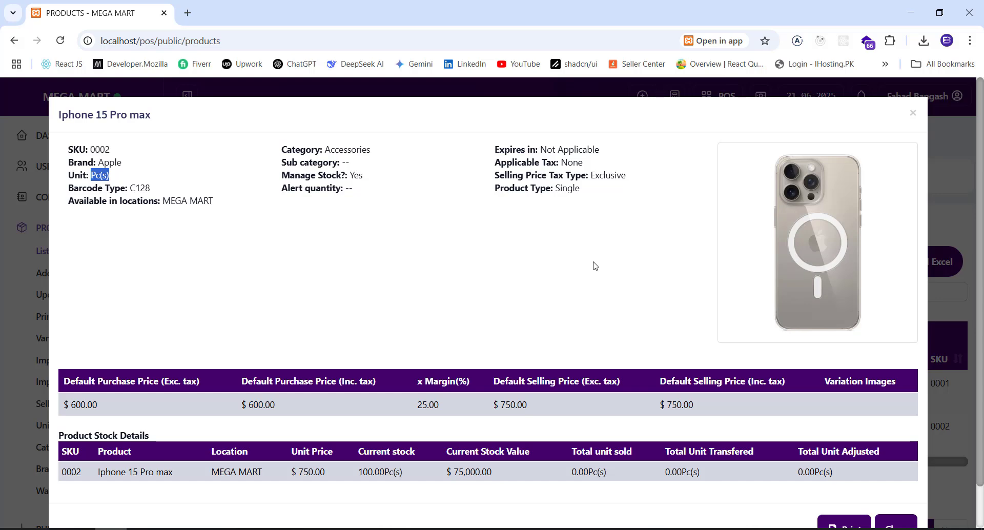
pyautogui.scroll(-1, 754, 422)
pyautogui.click(895, 484)
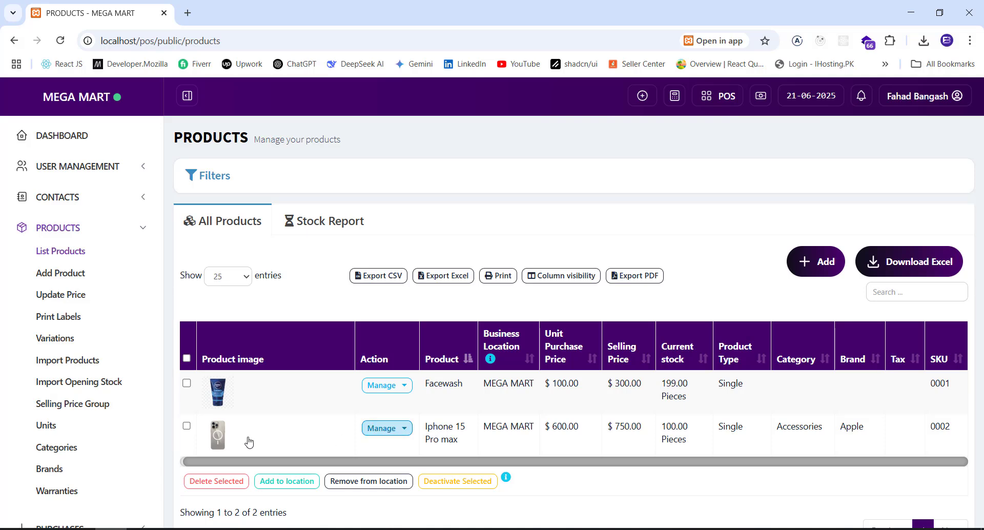
pyautogui.click(395, 436)
pyautogui.scroll(-1, 394, 436)
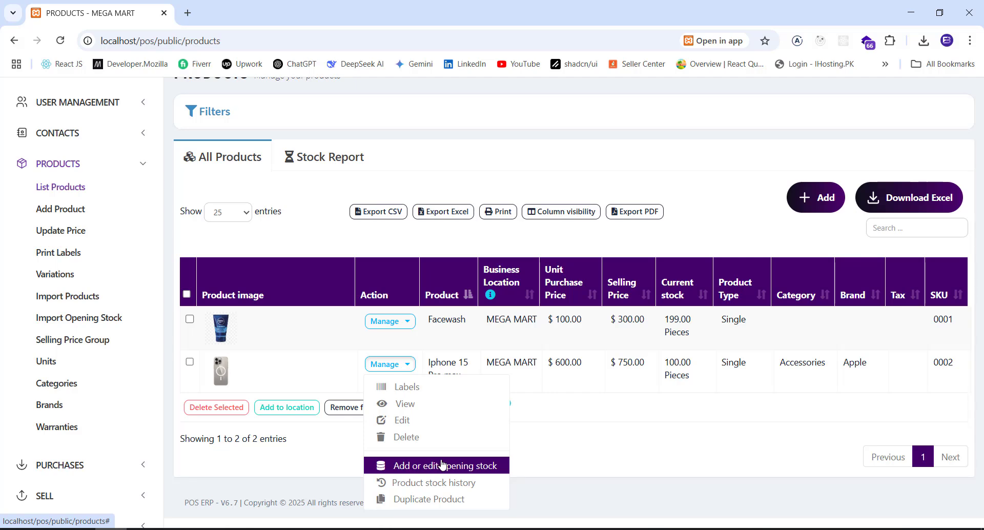
pyautogui.scroll(-2, 443, 464)
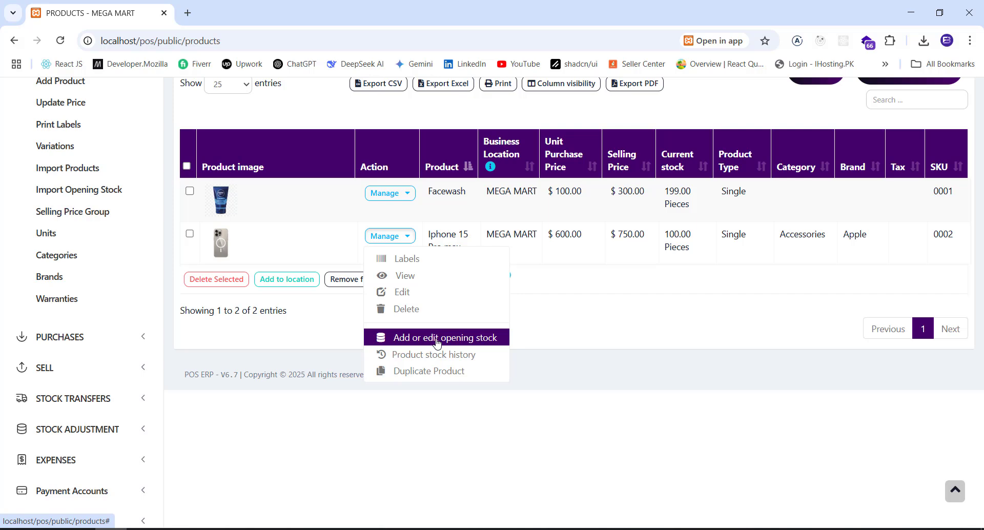
pyautogui.click(320, 320)
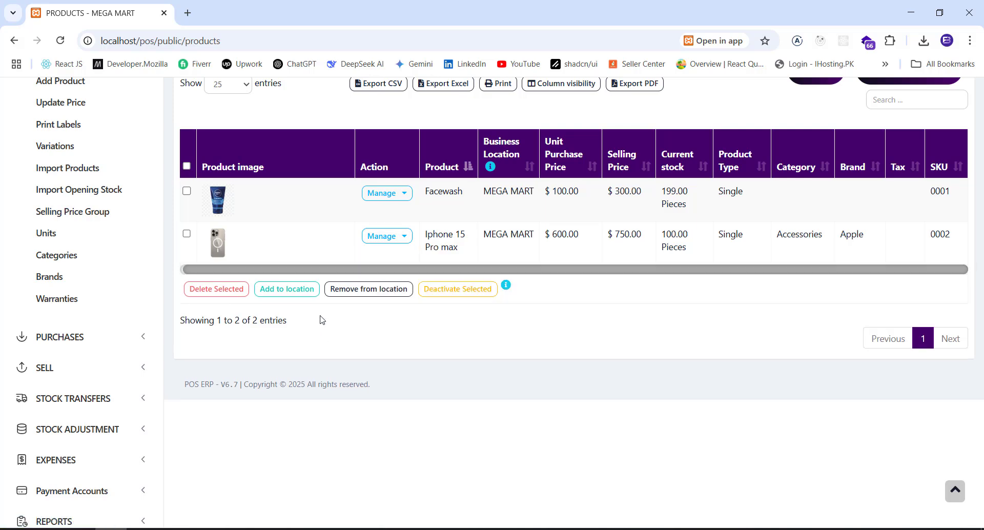
pyautogui.scroll(4, 320, 319)
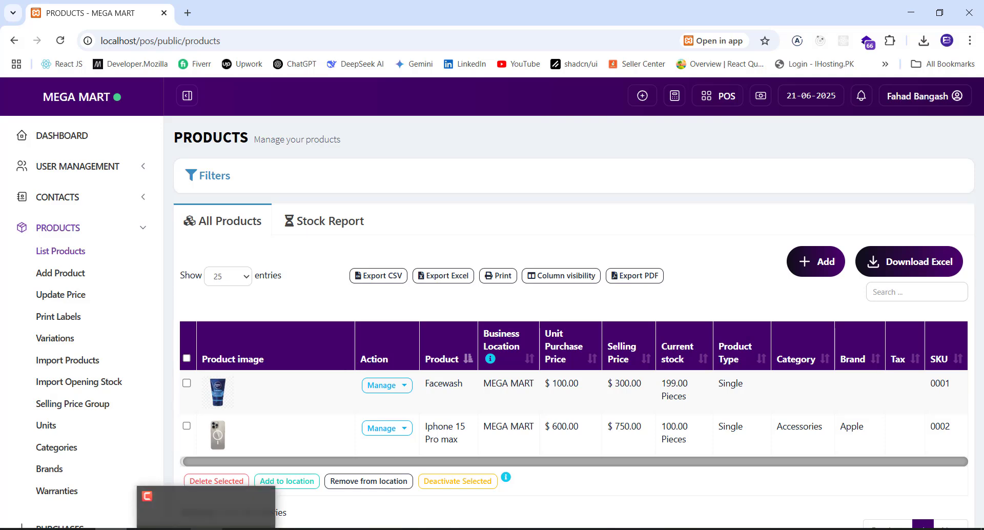
pyautogui.click(207, 529)
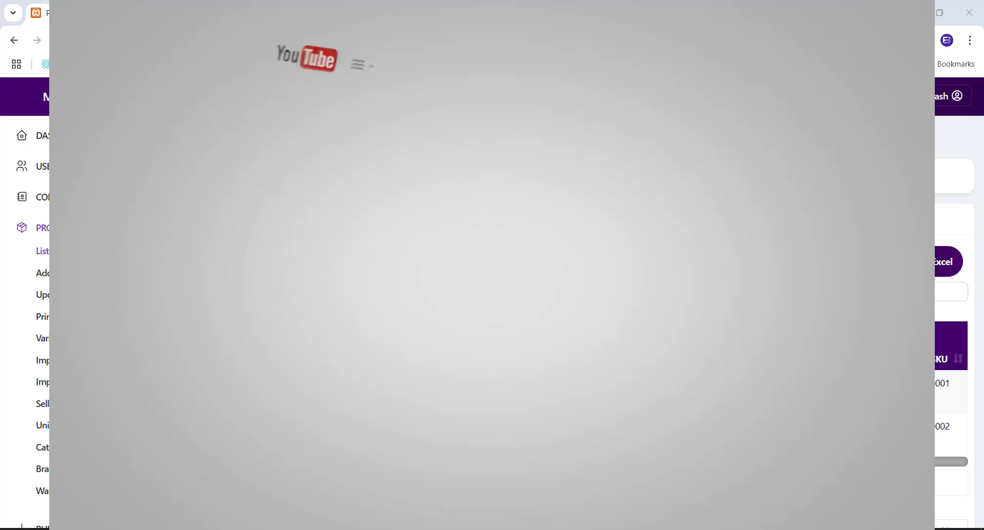